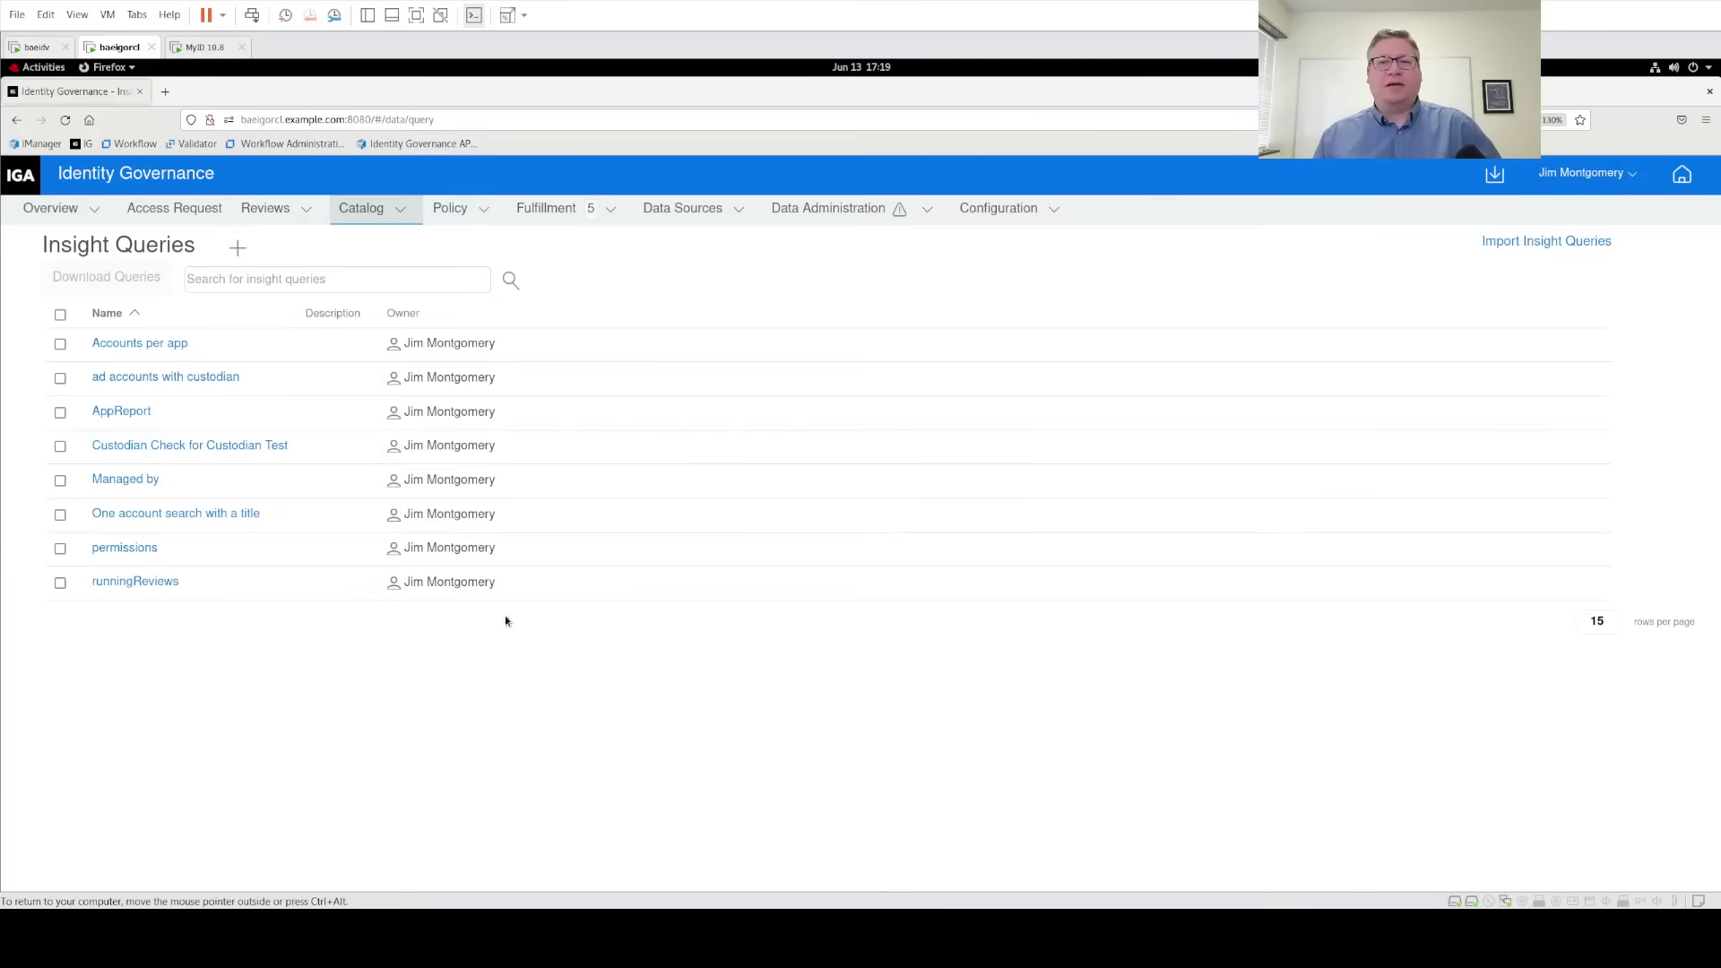
Start a new insight query and review its Search Criteria and Available Columns list
click(238, 247)
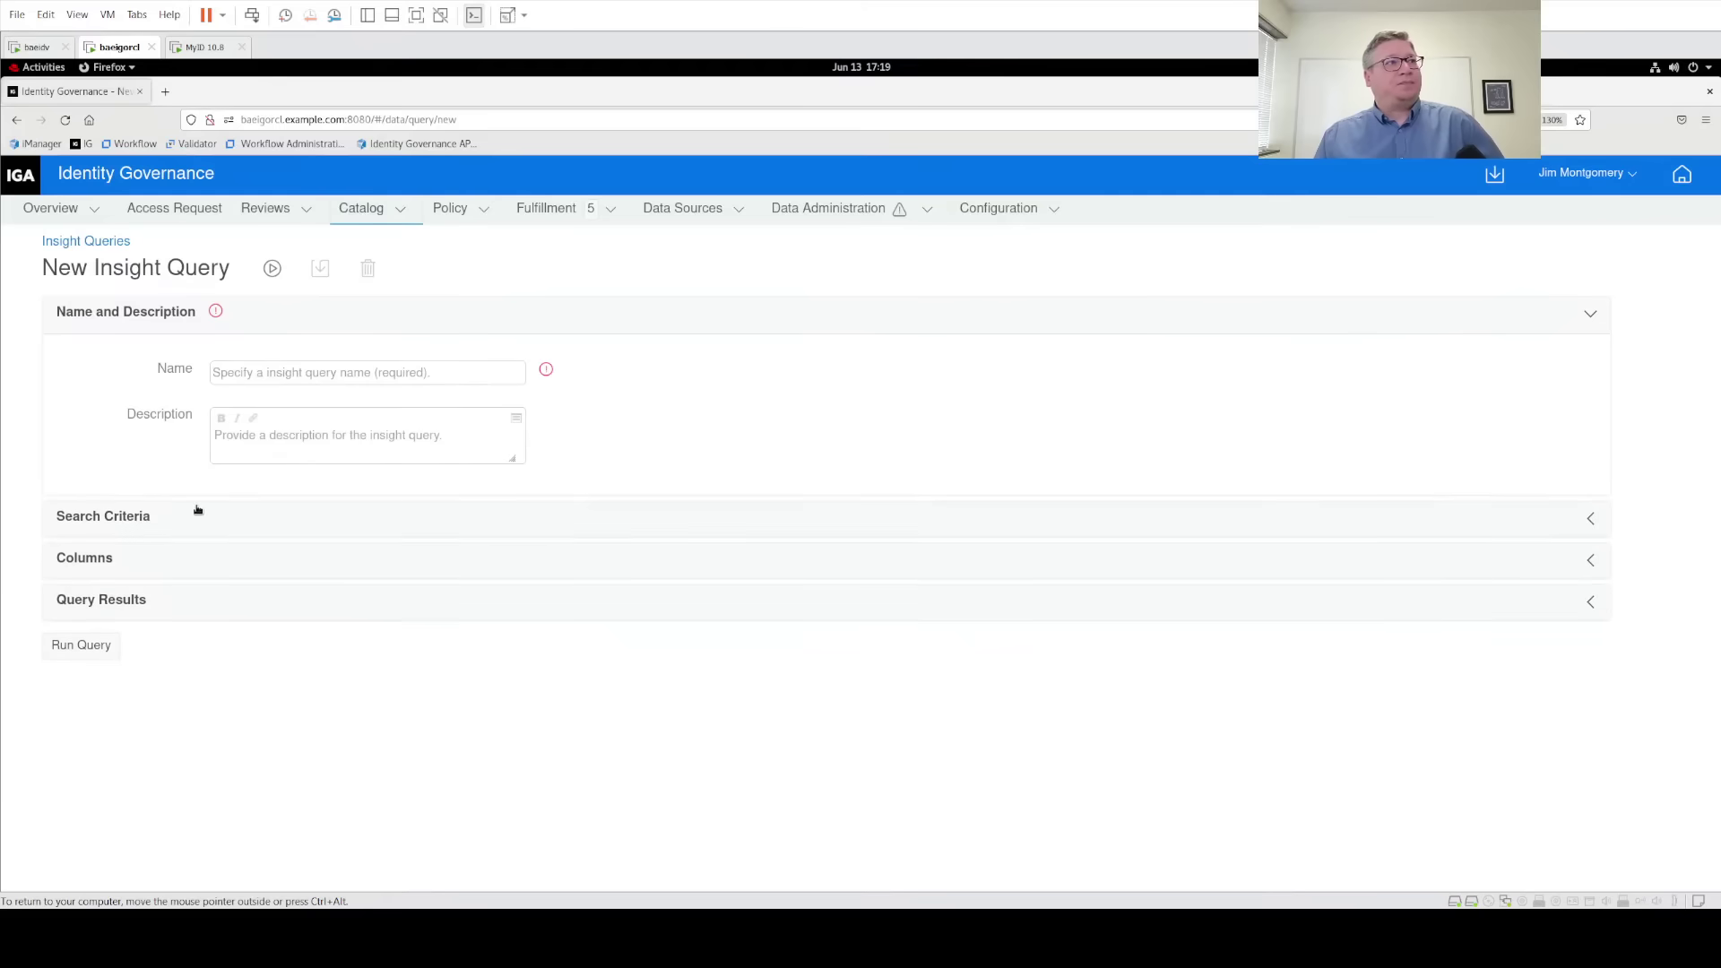
click(191, 525)
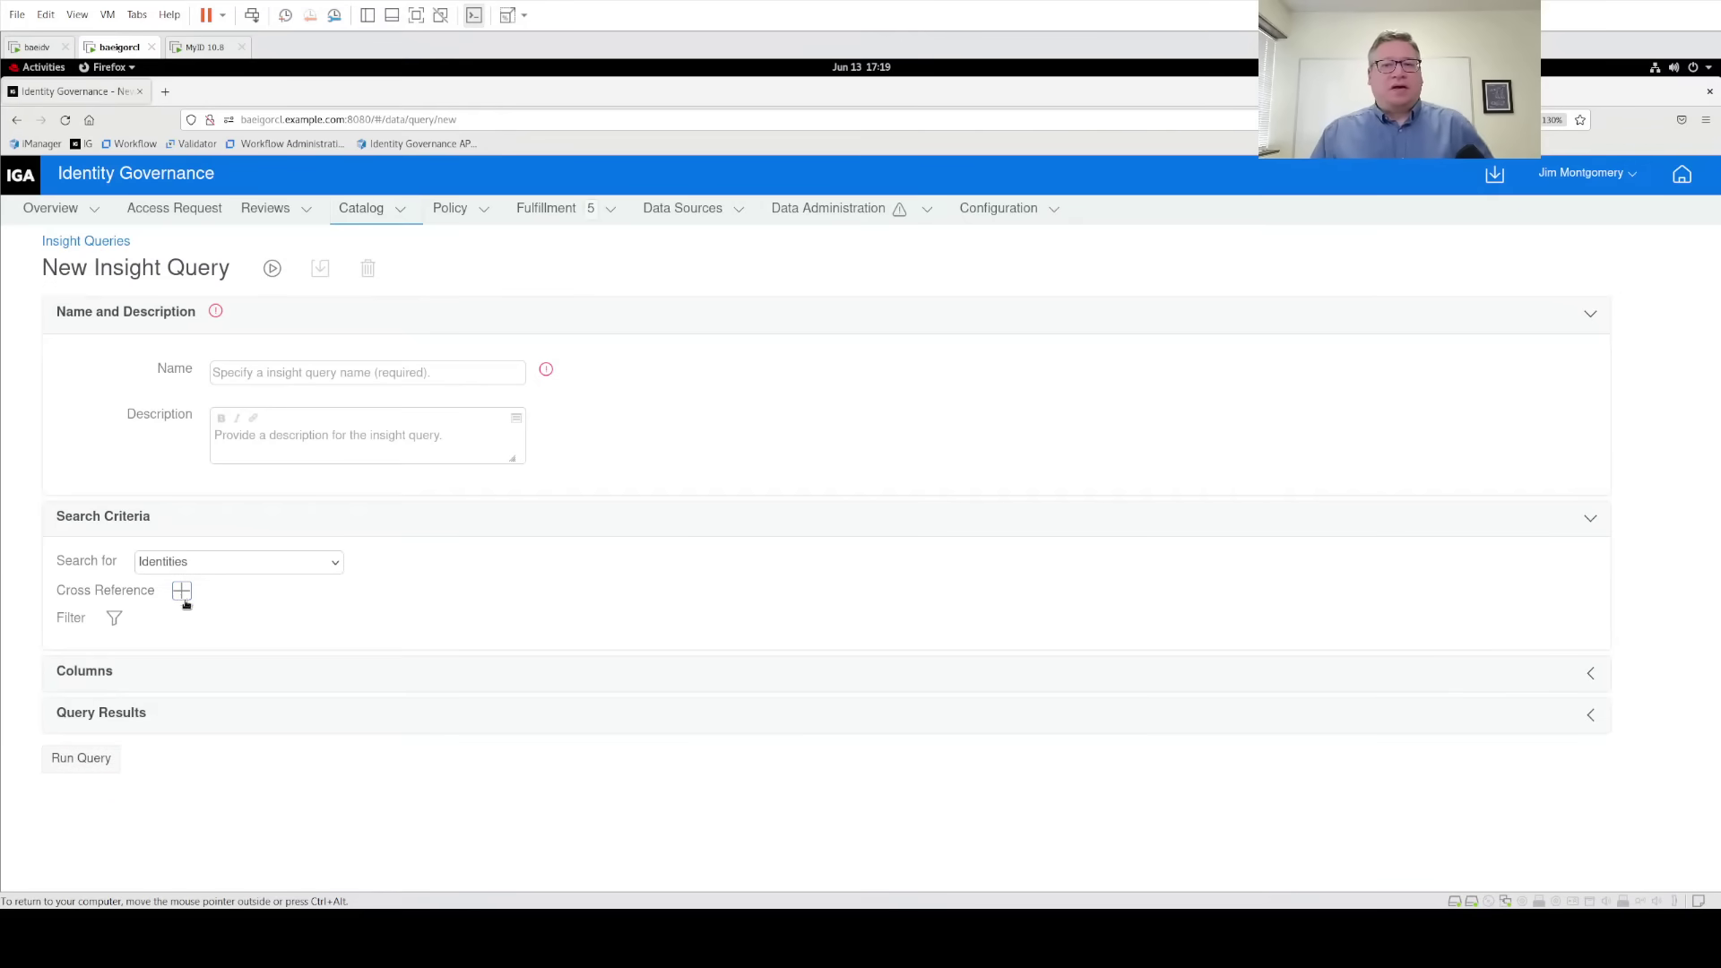
click(142, 683)
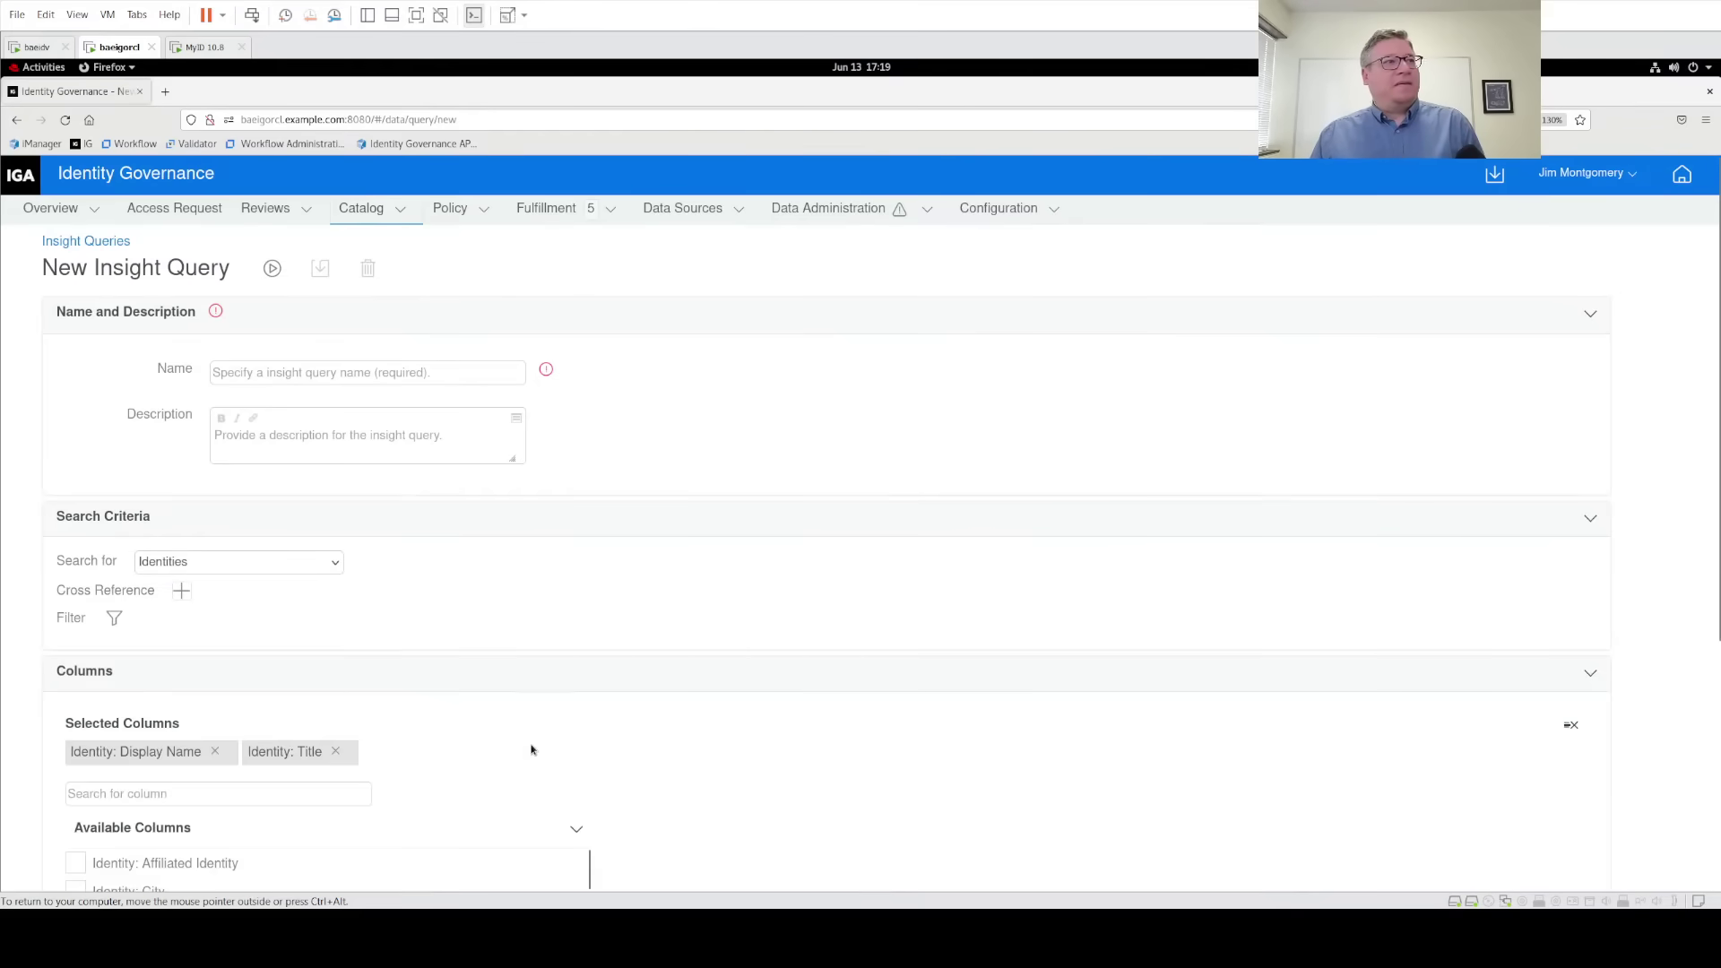
scroll(529, 750, down, 3)
scroll(434, 756, down, 5)
scroll(627, 755, down, 3)
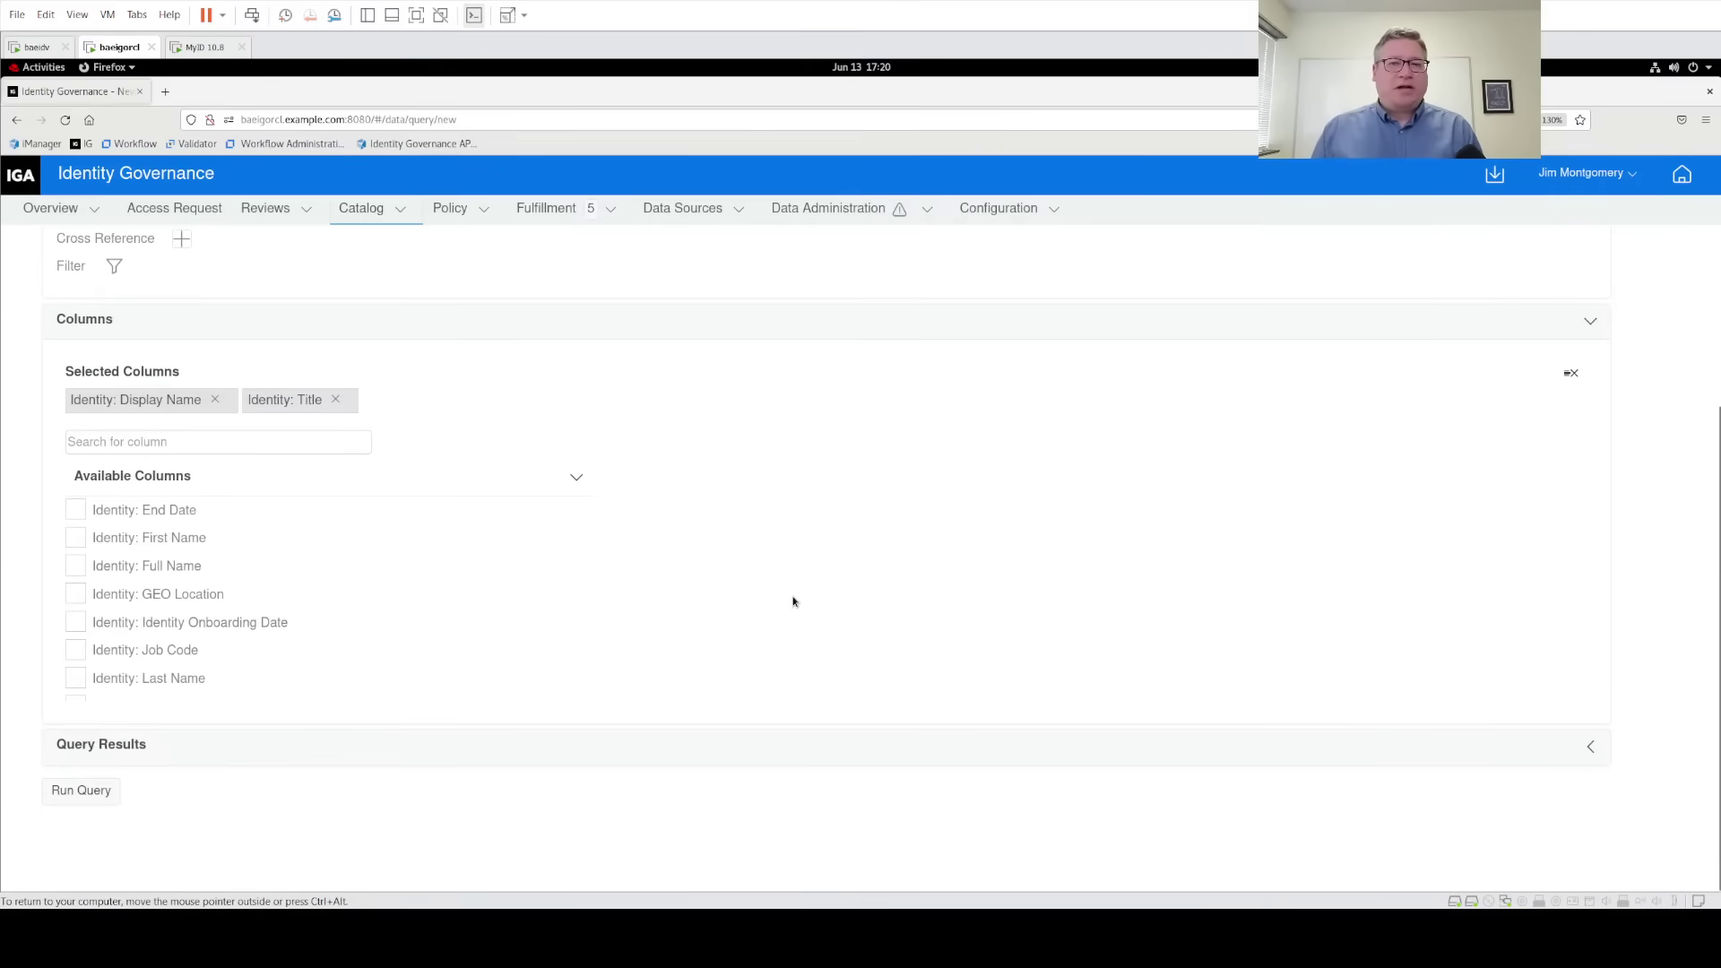
scroll(630, 618, up, 3)
scroll(630, 618, up, 1)
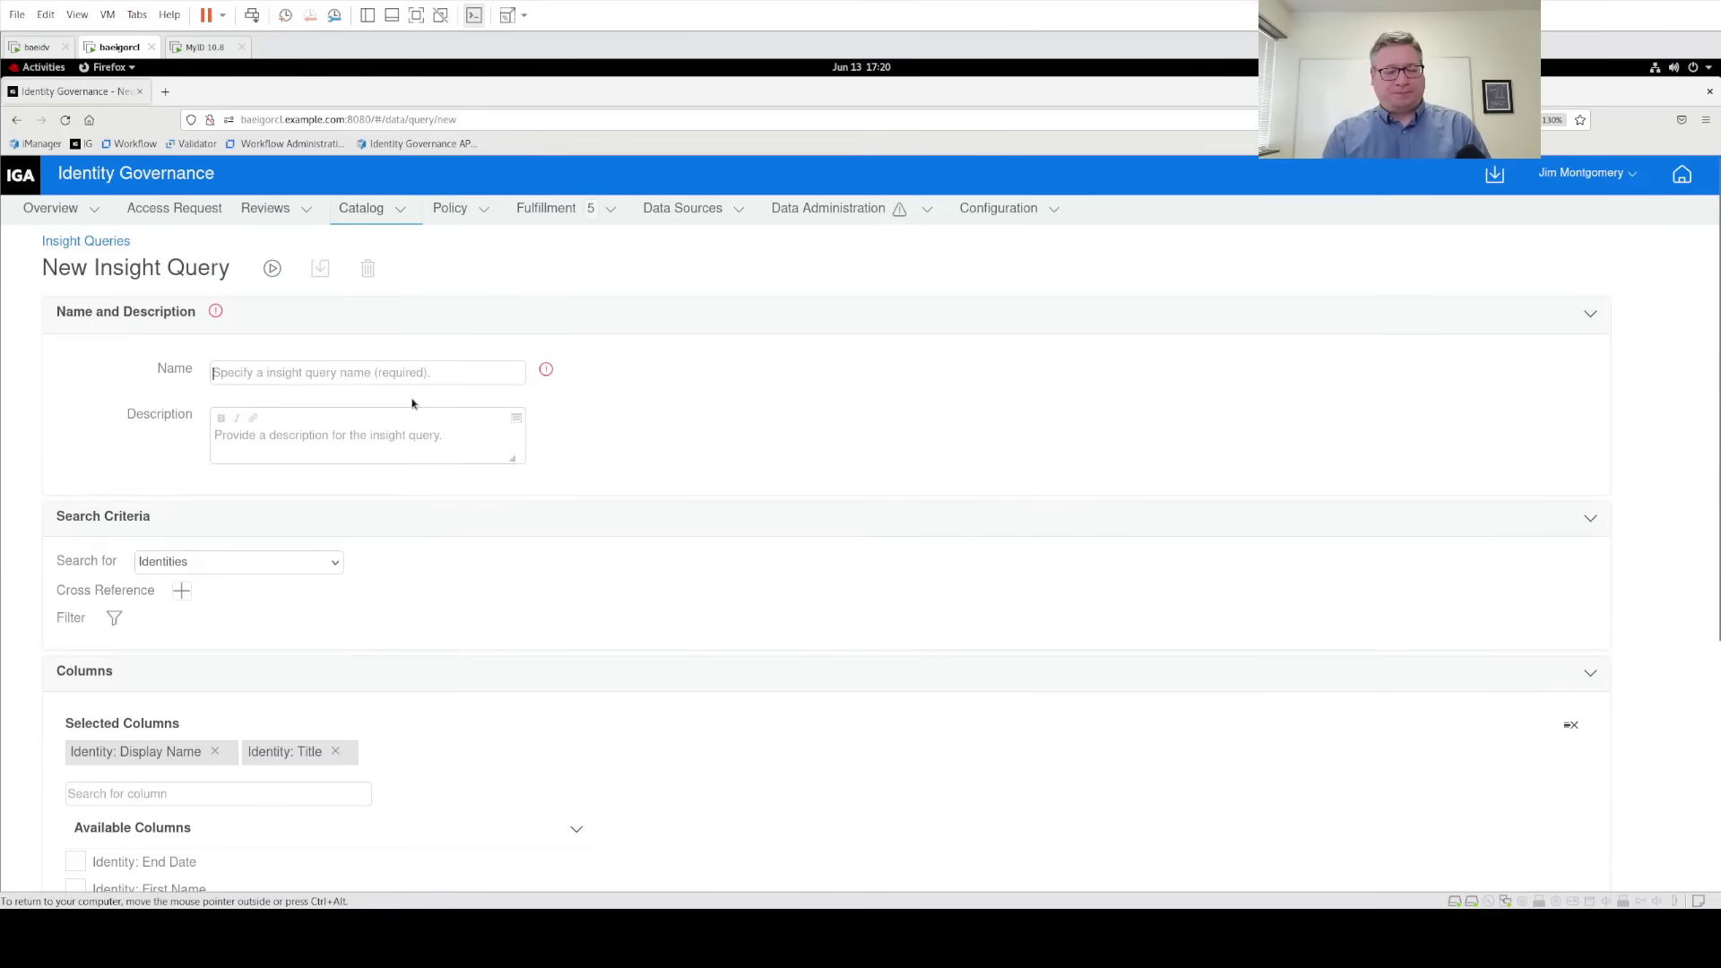
Name the query 'All perms with one value' and set it to search Permissions
text(All perms w)
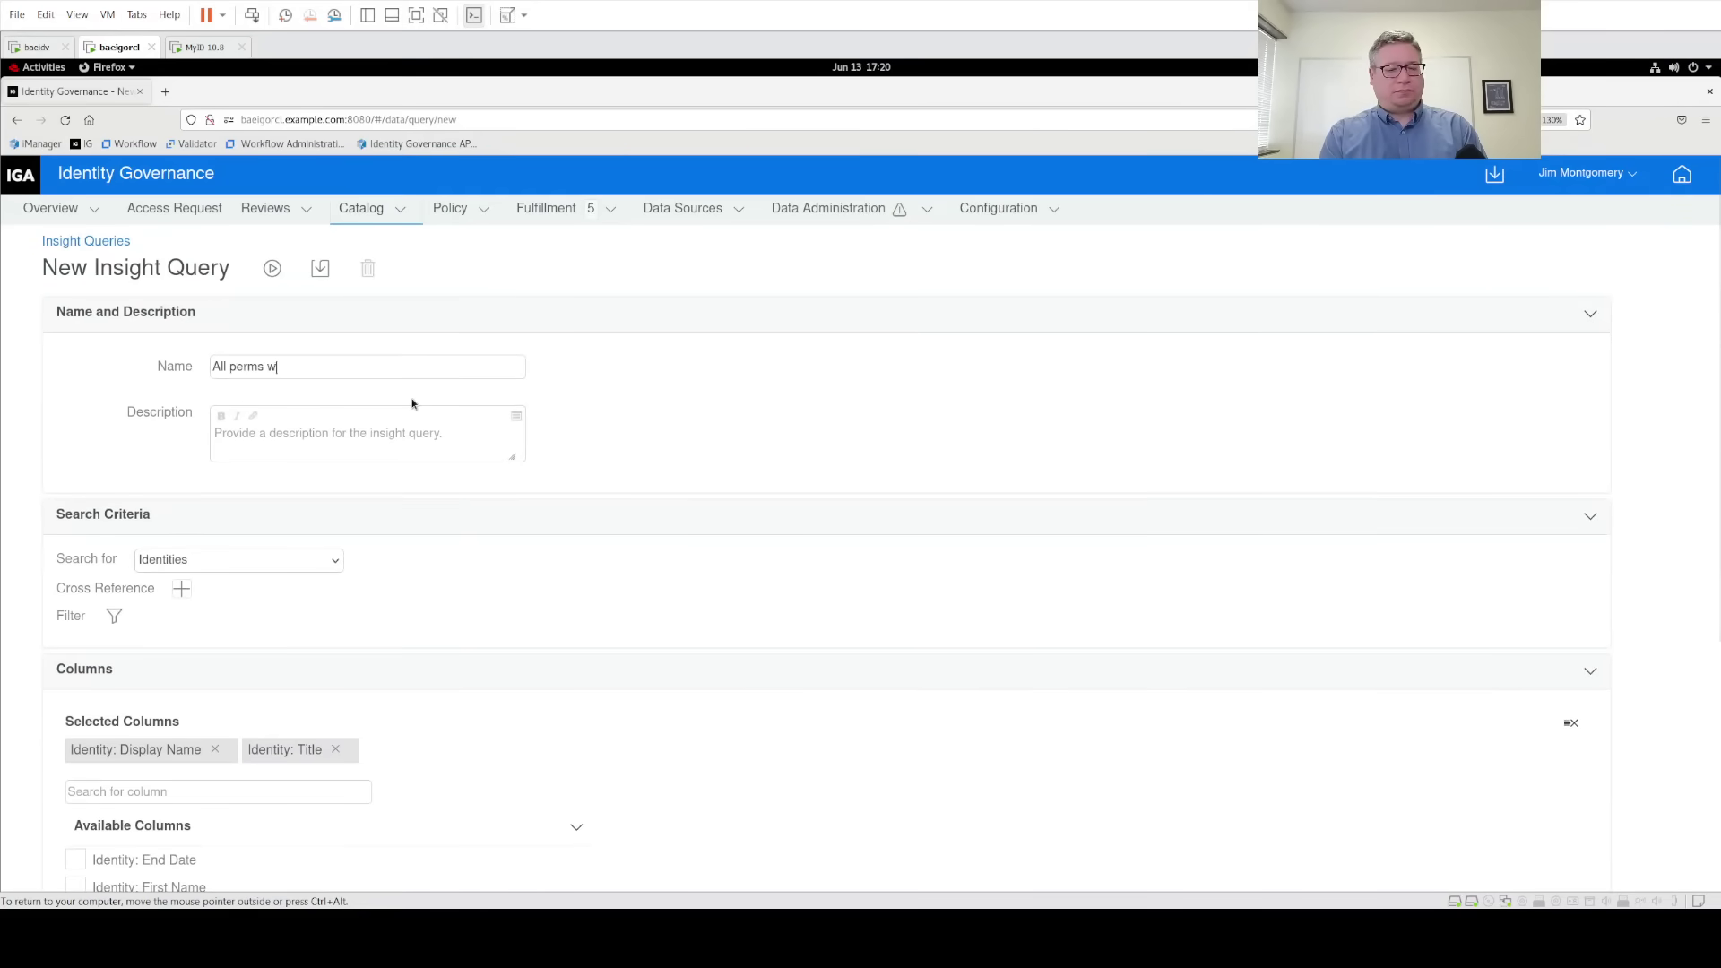
text(ith one value.)
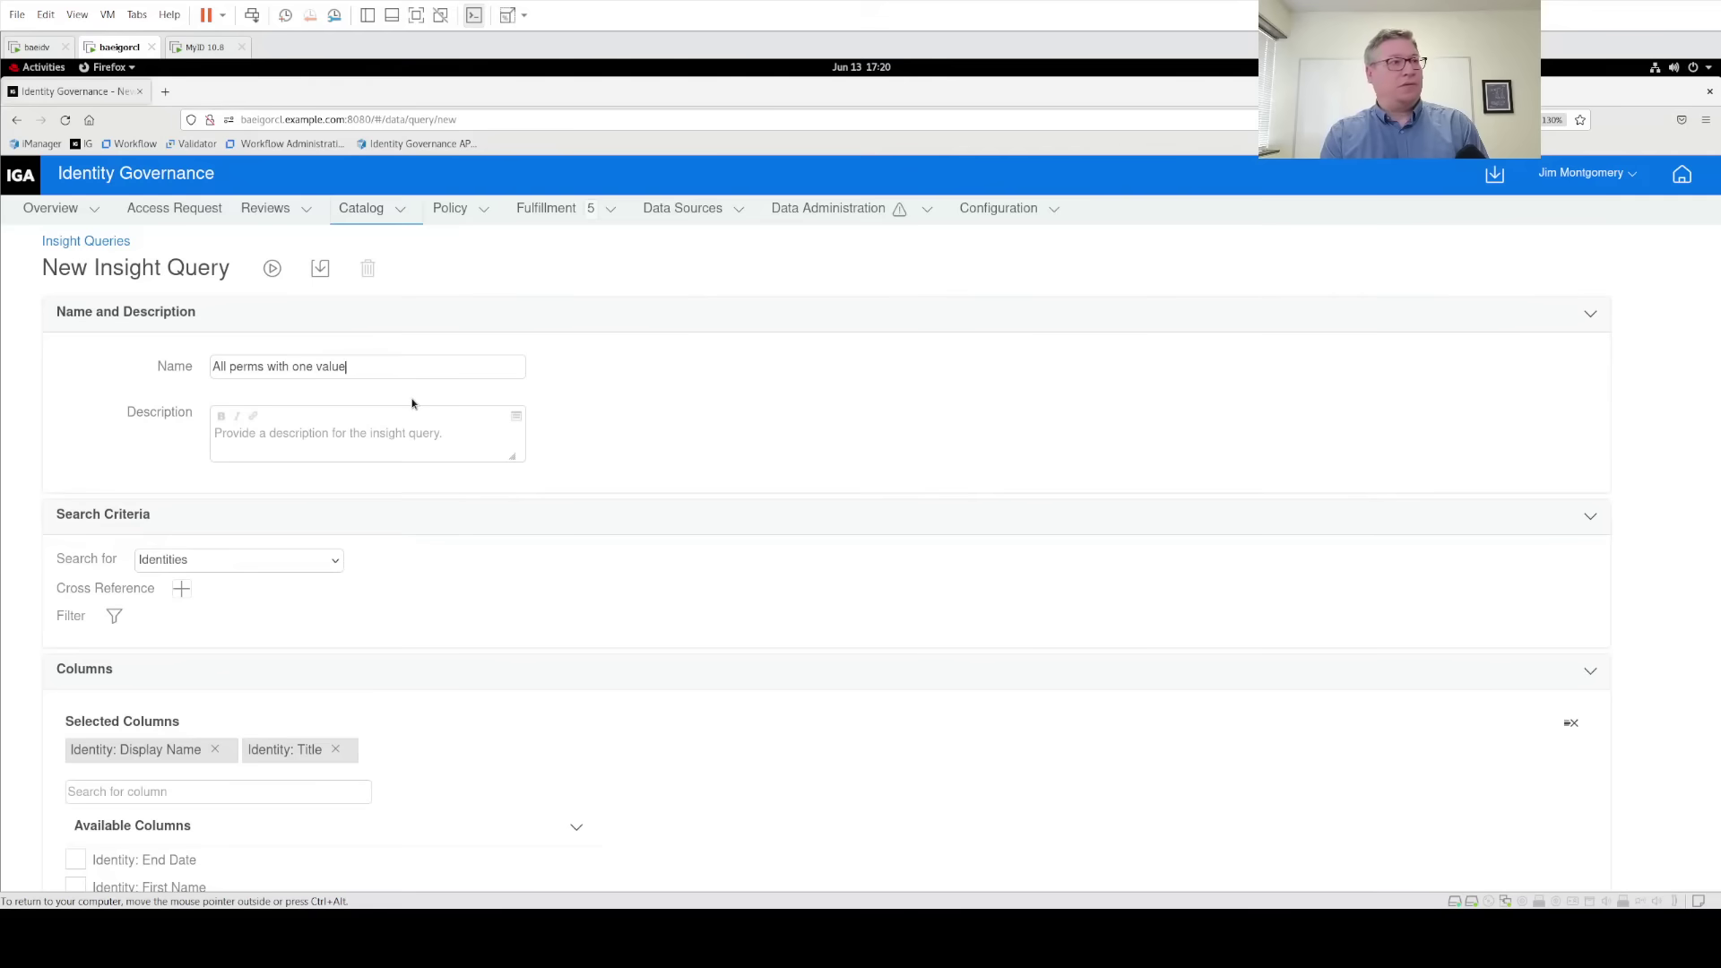
click(230, 567)
click(204, 449)
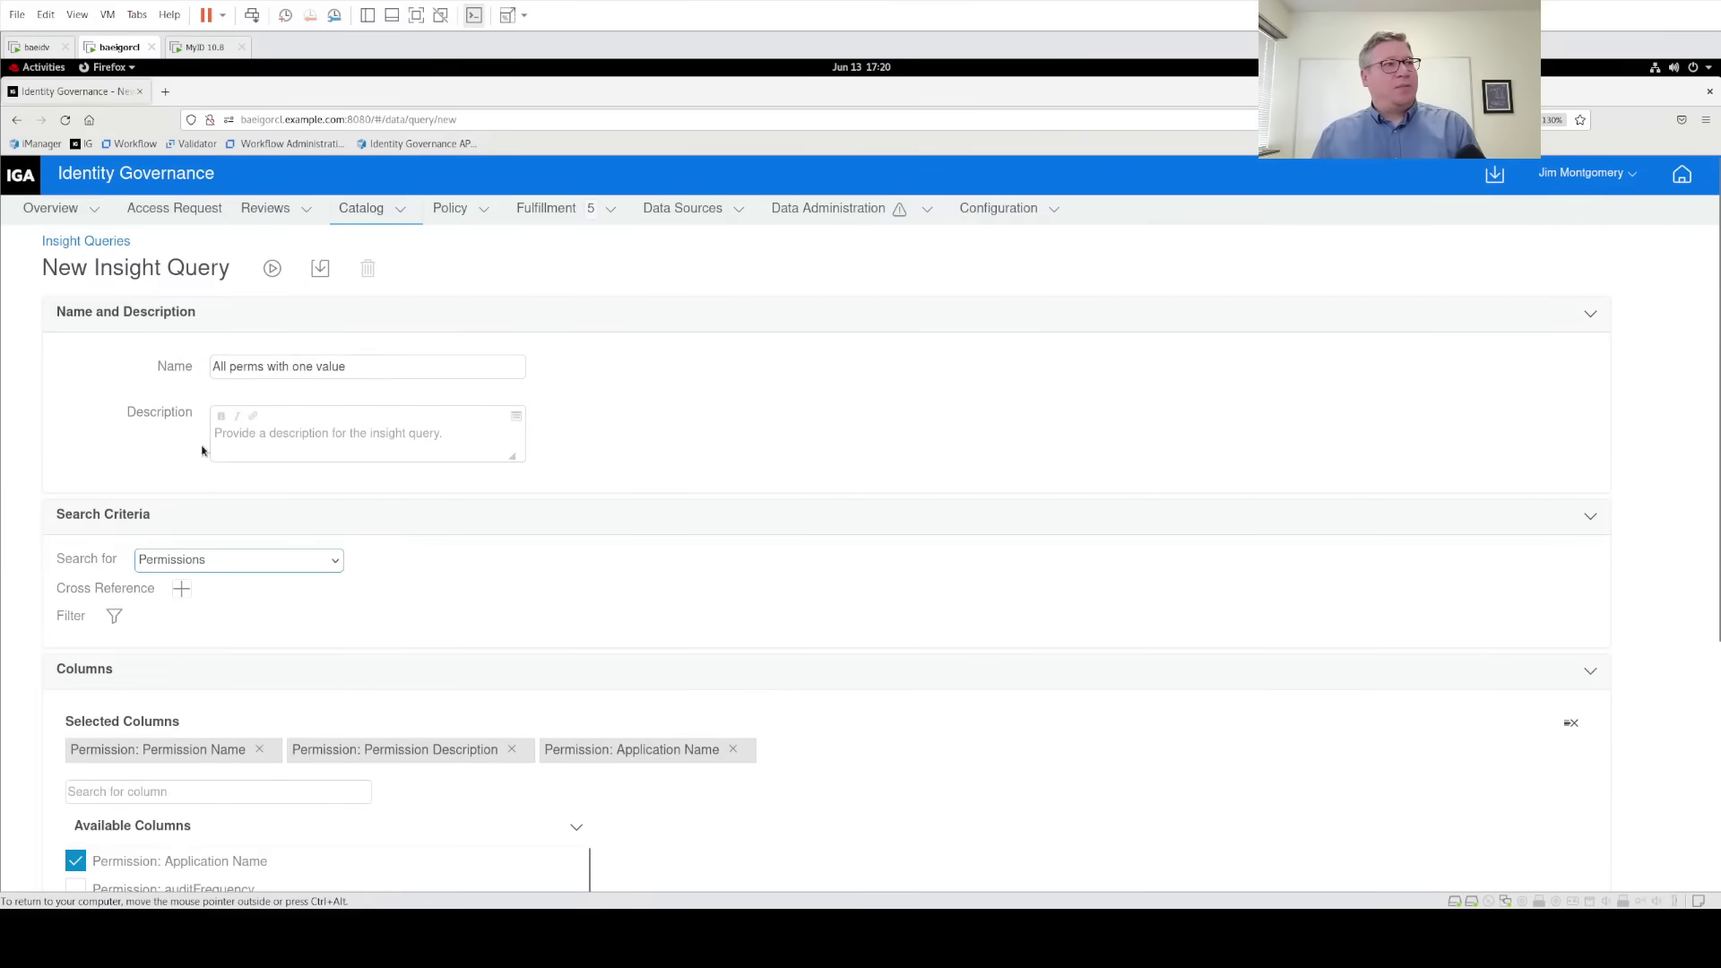
Filter the query to Permission Object equal to 'departments' and apply it
click(113, 616)
click(584, 538)
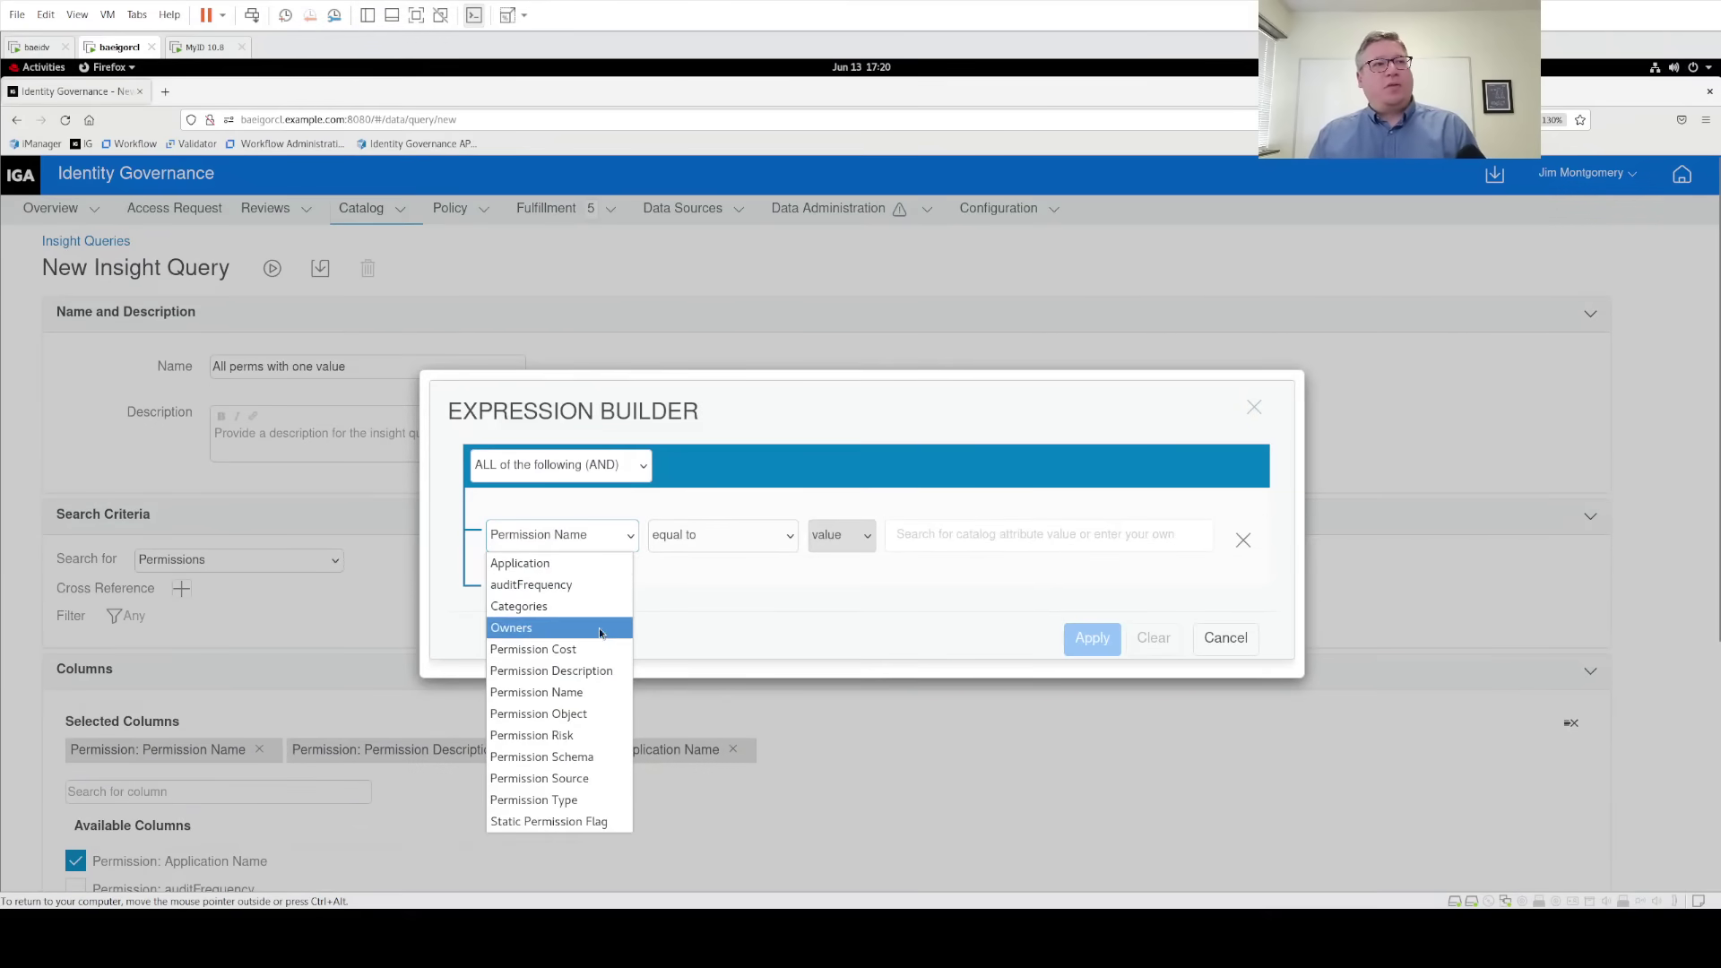
click(583, 714)
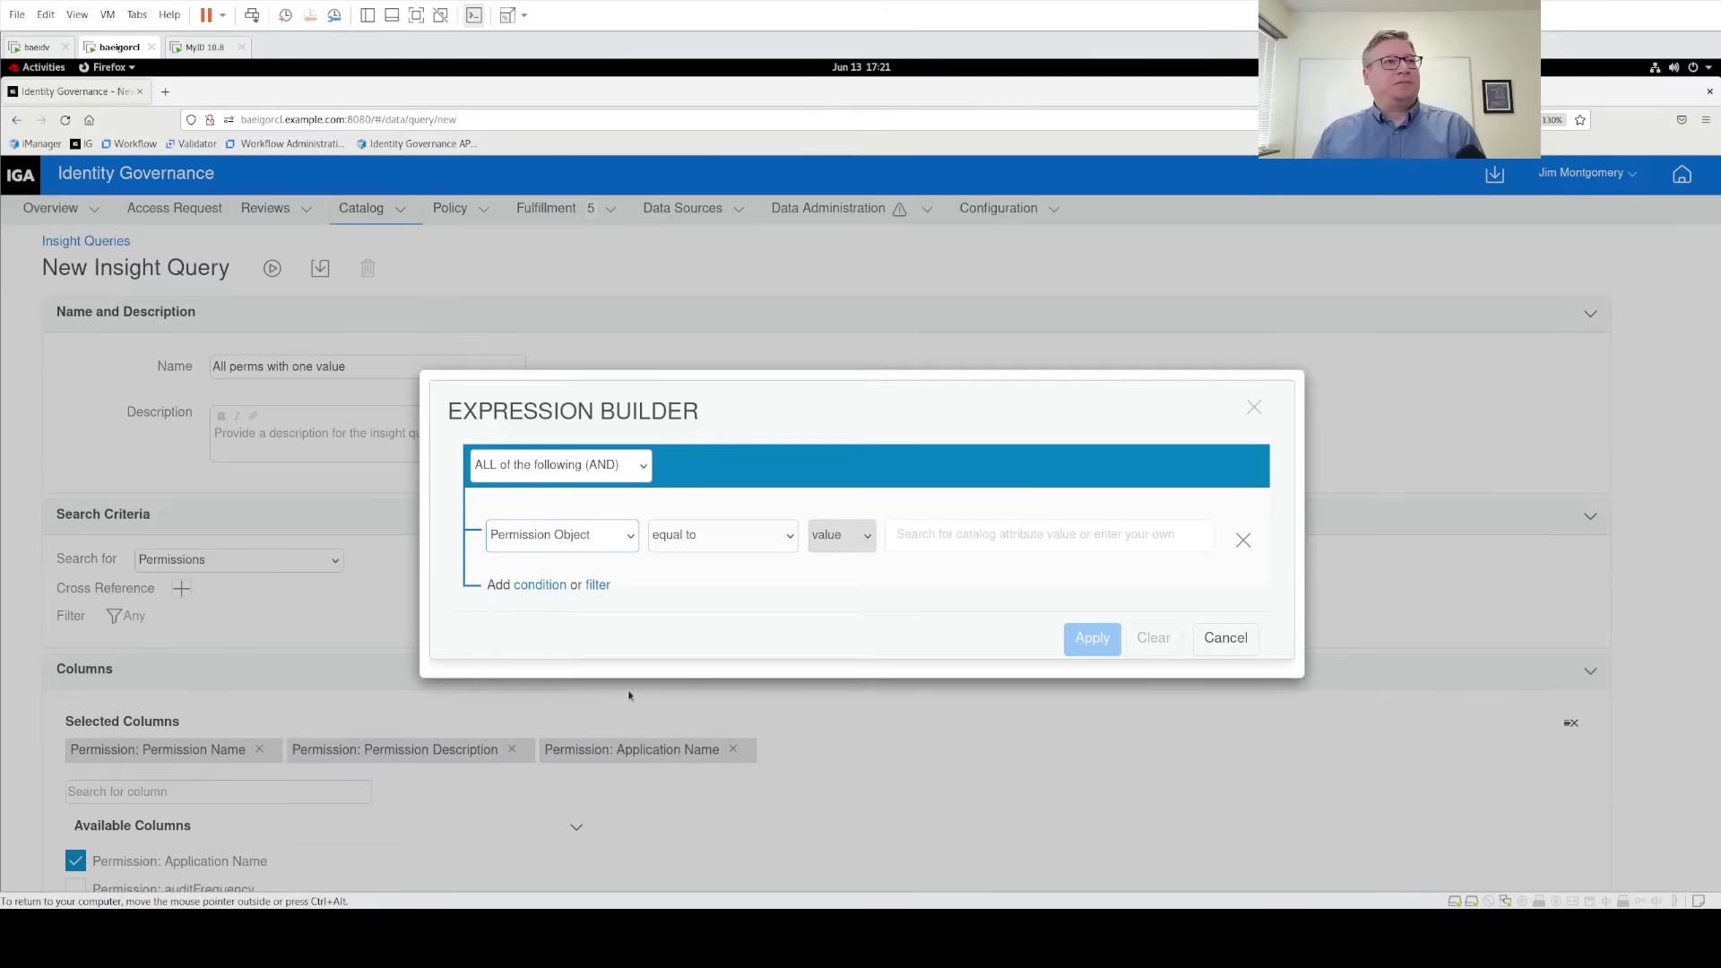
click(935, 534)
text(1)
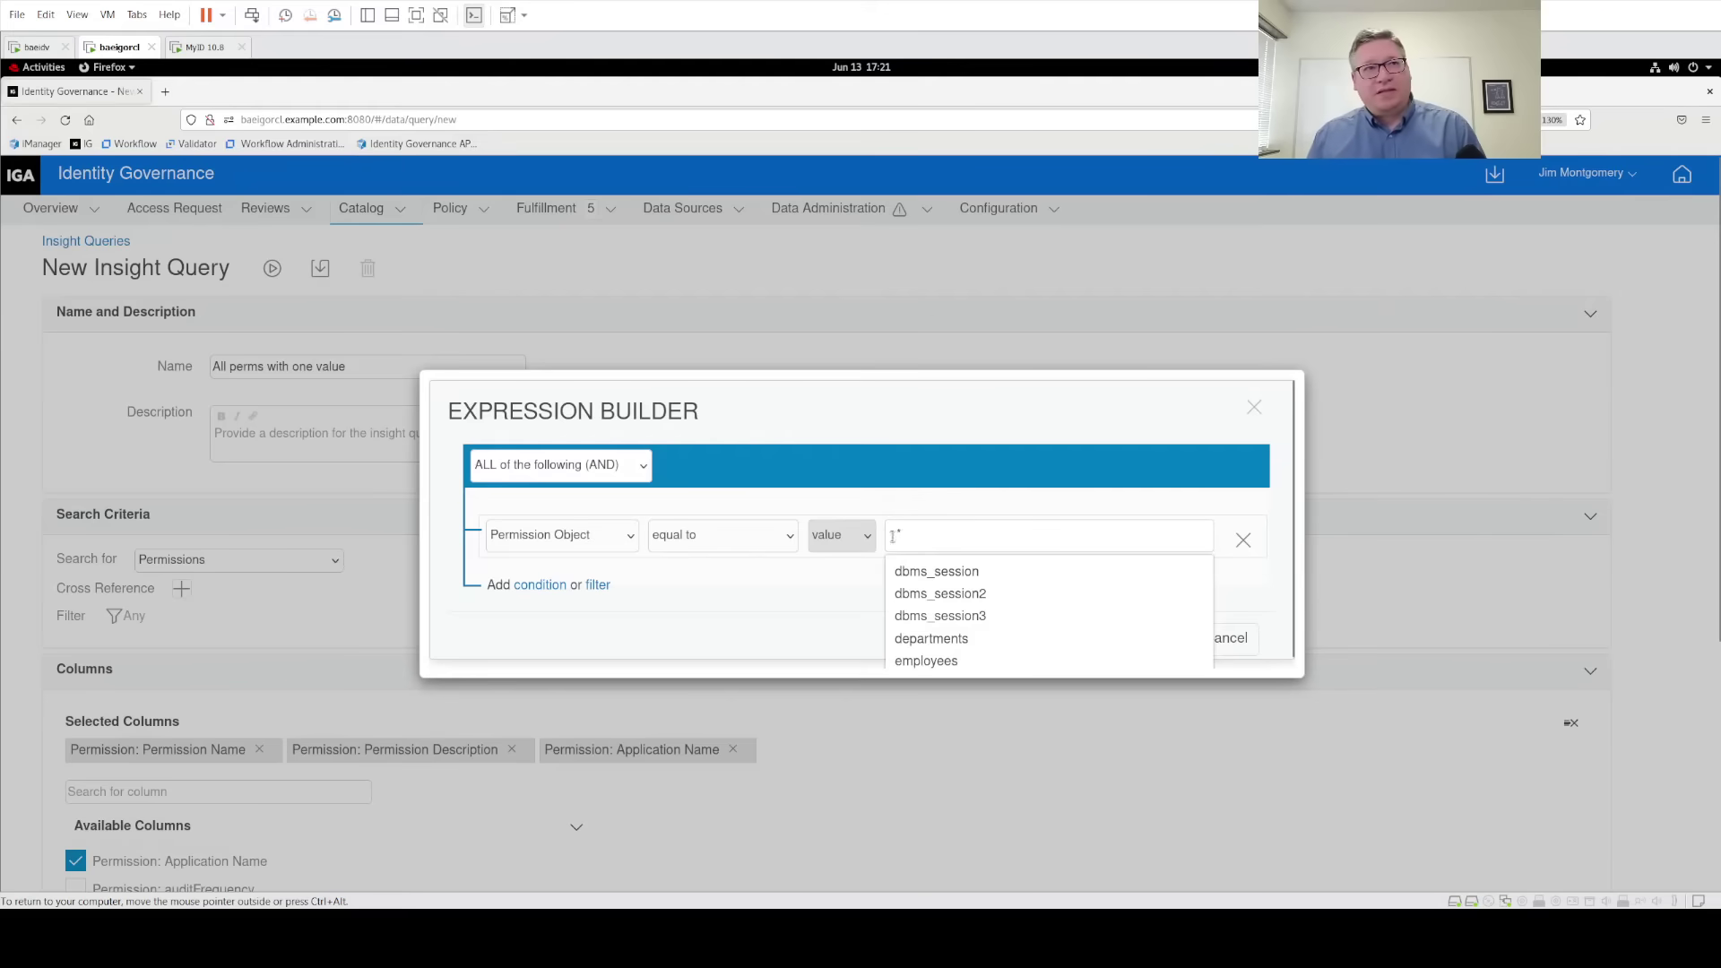
click(923, 639)
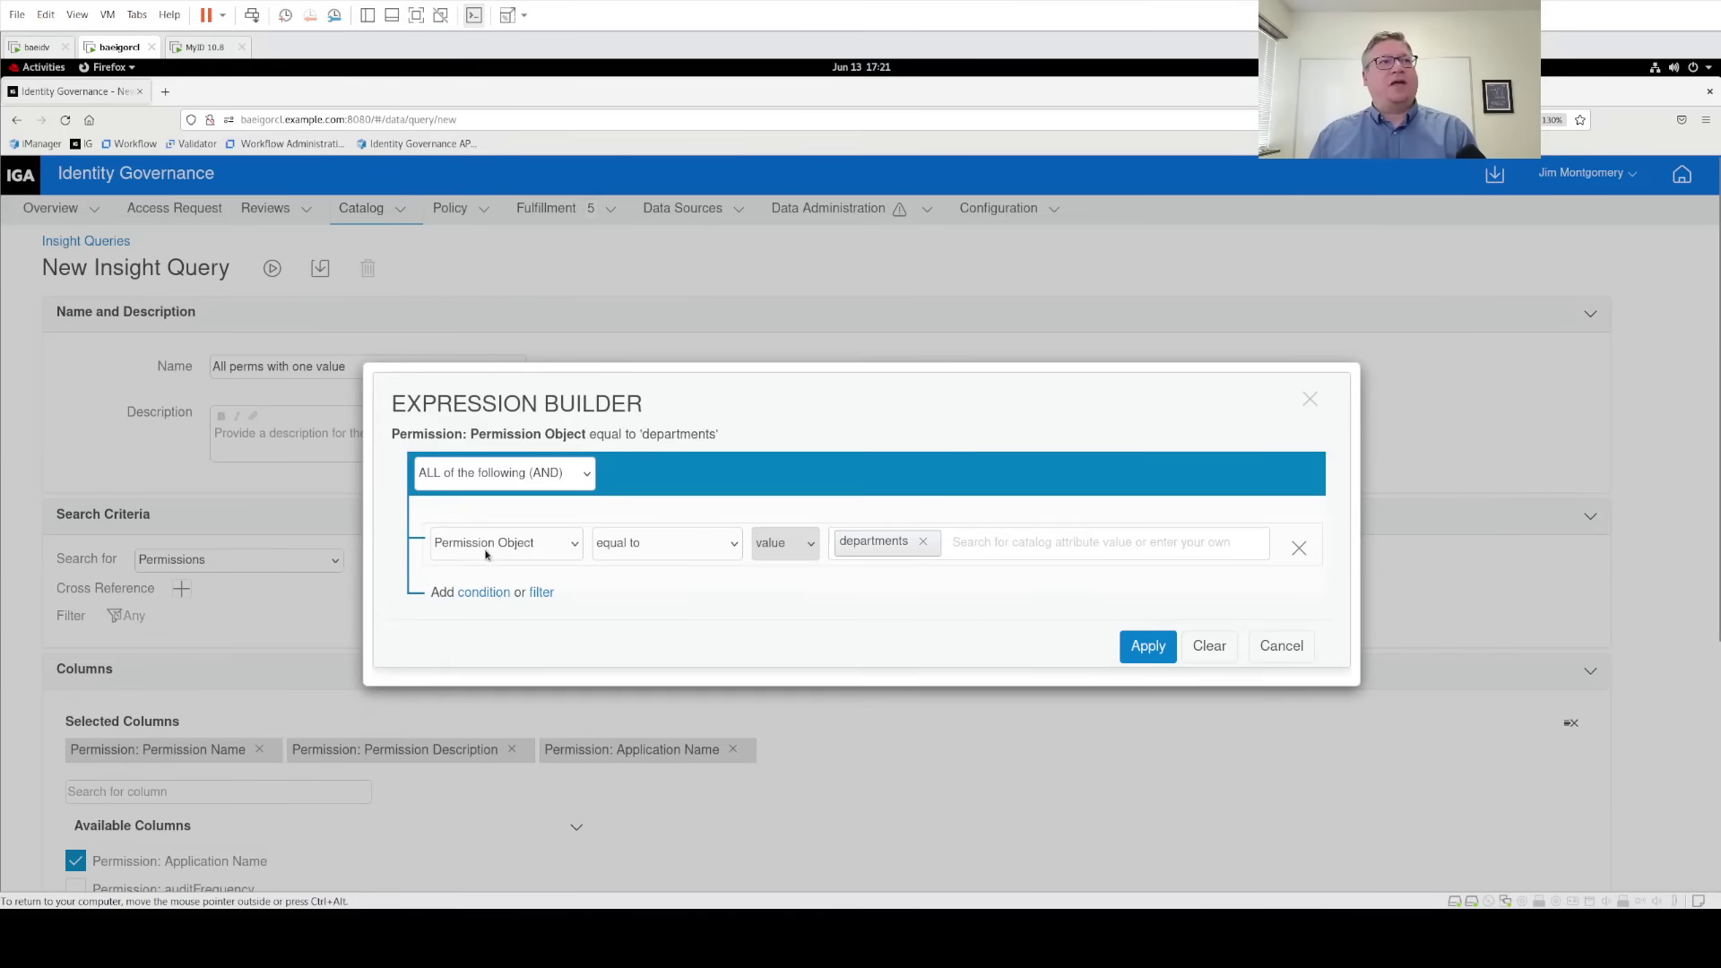
click(1148, 651)
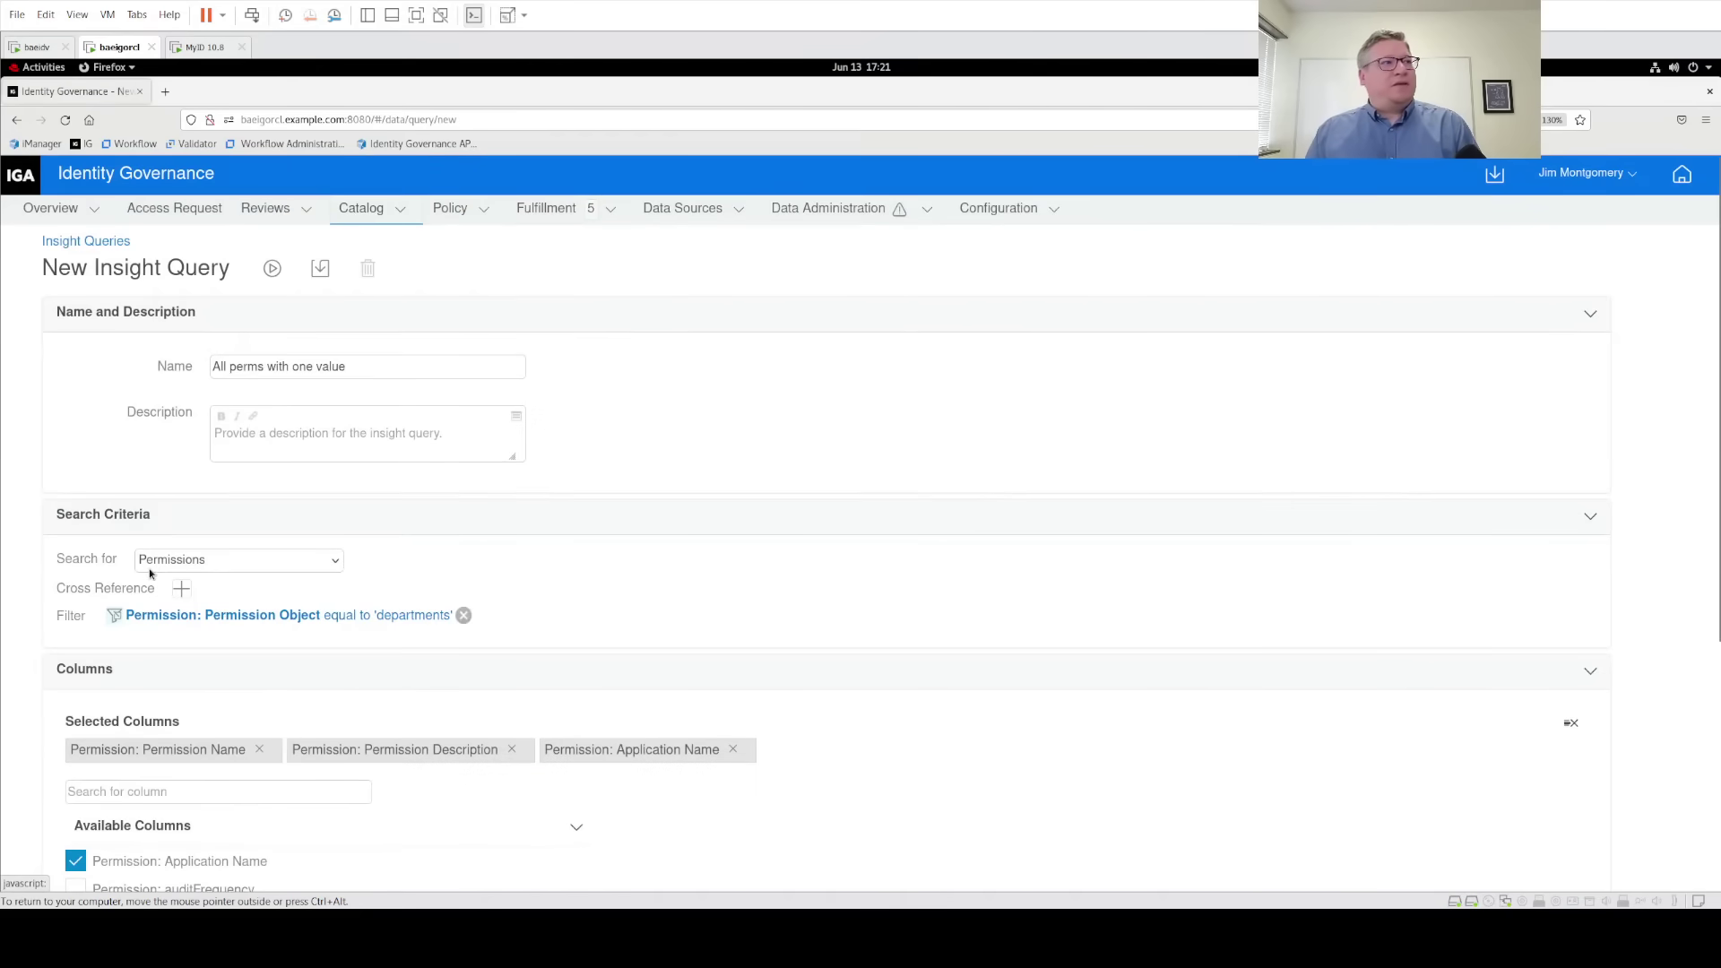
Run the query to list permissions whose Permission Object is departments
scroll(907, 681, down, 3)
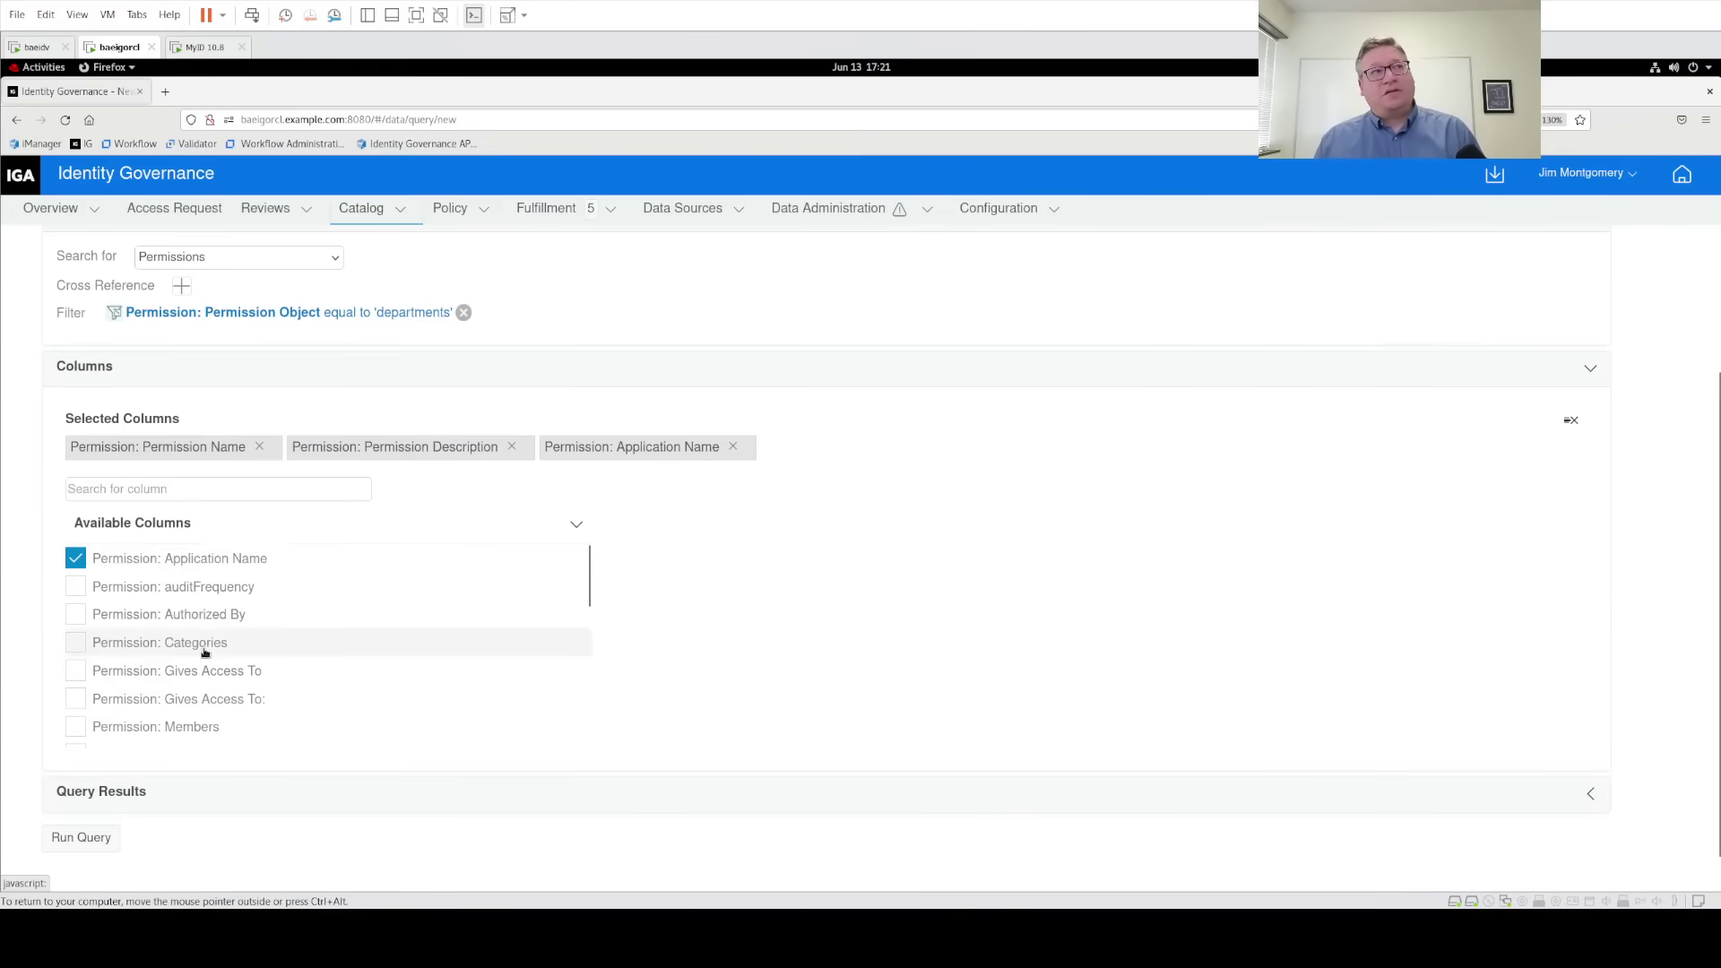
scroll(206, 647, down, 5)
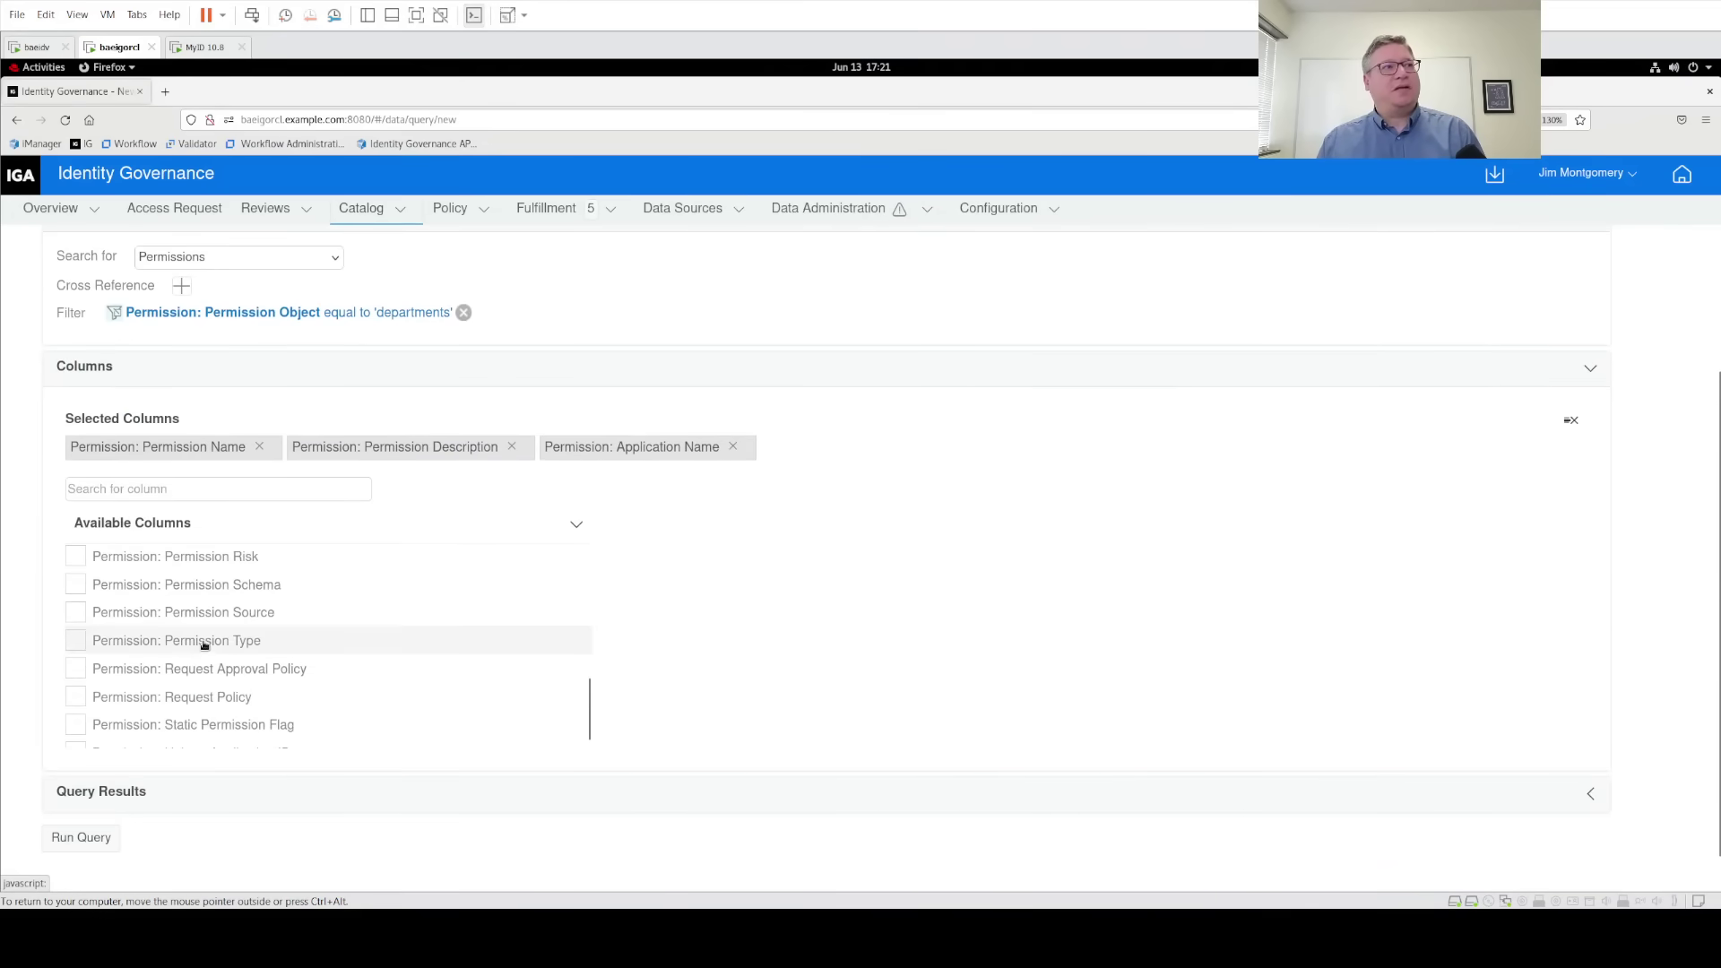
scroll(205, 647, down, 1)
scroll(648, 644, down, 1)
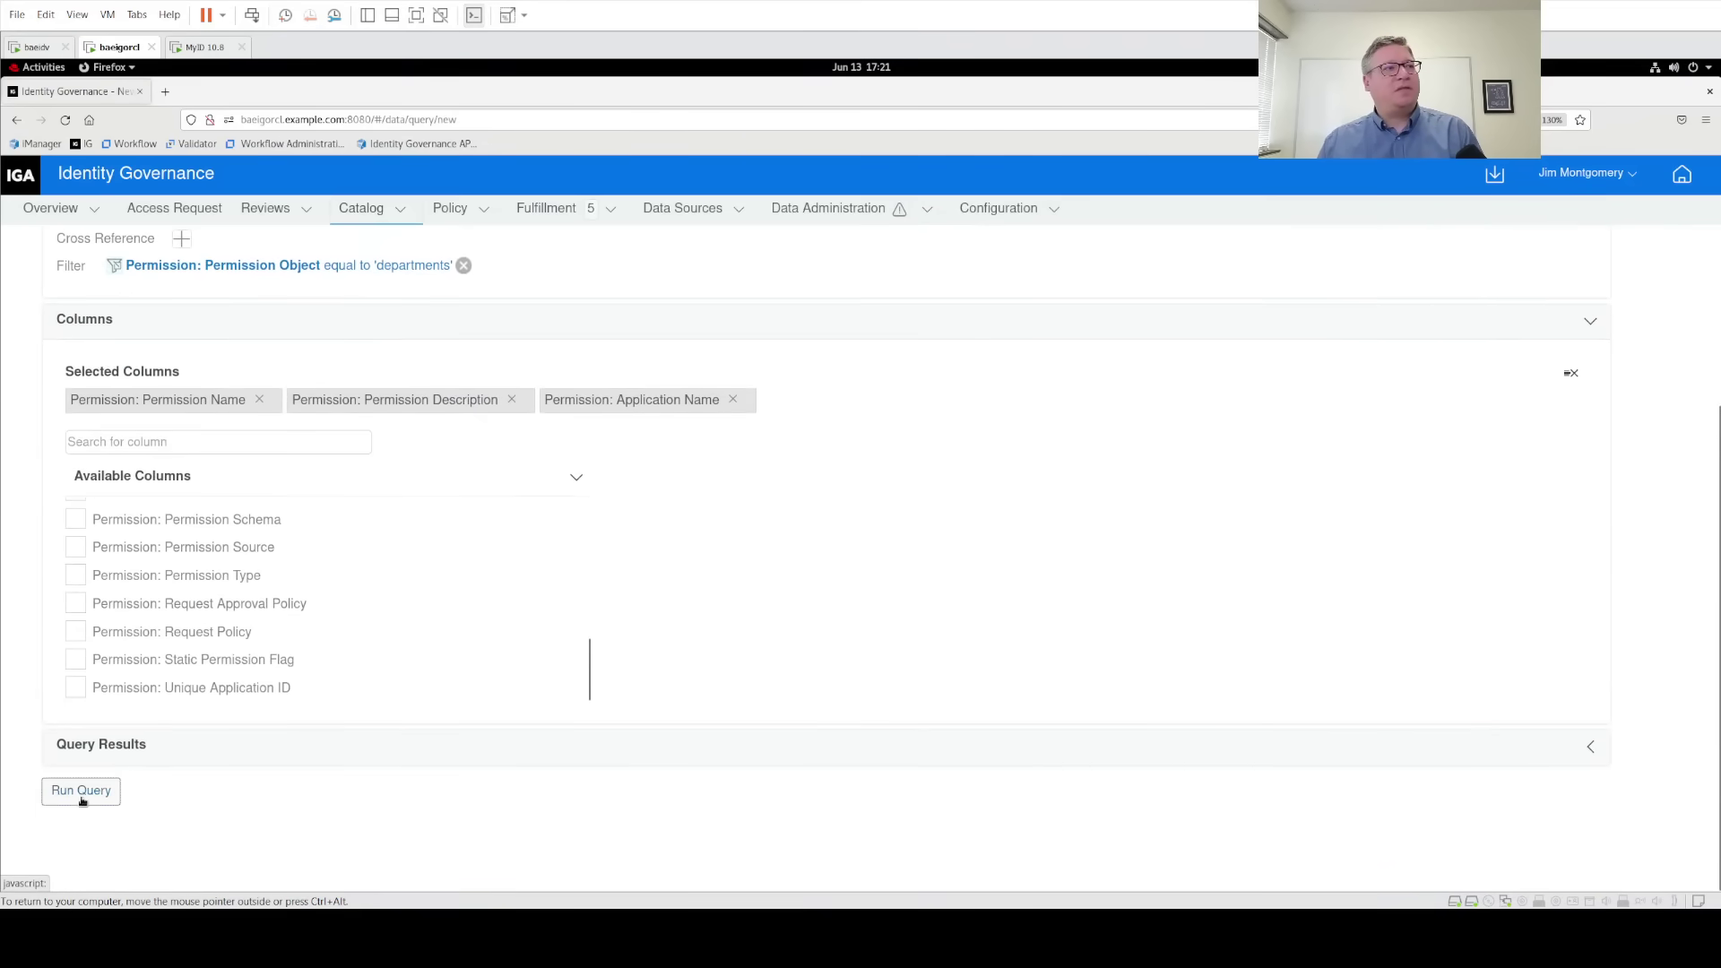
click(82, 788)
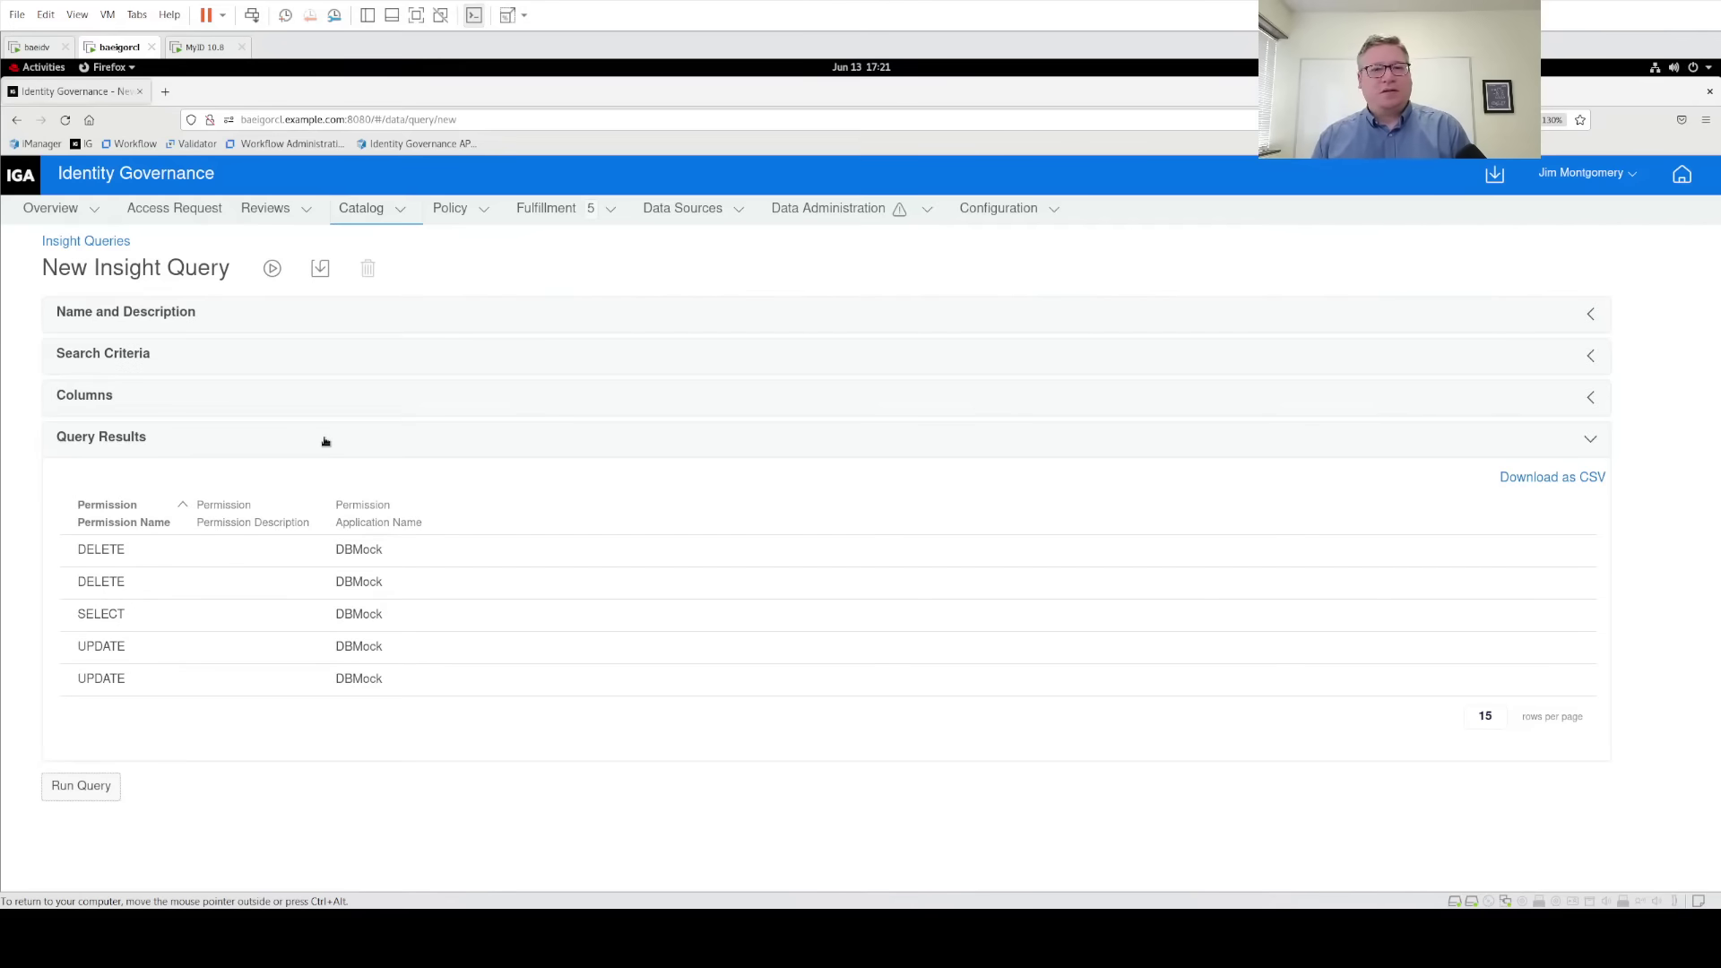
Save 'All perms with one value' and begin a fresh blank insight query
click(319, 268)
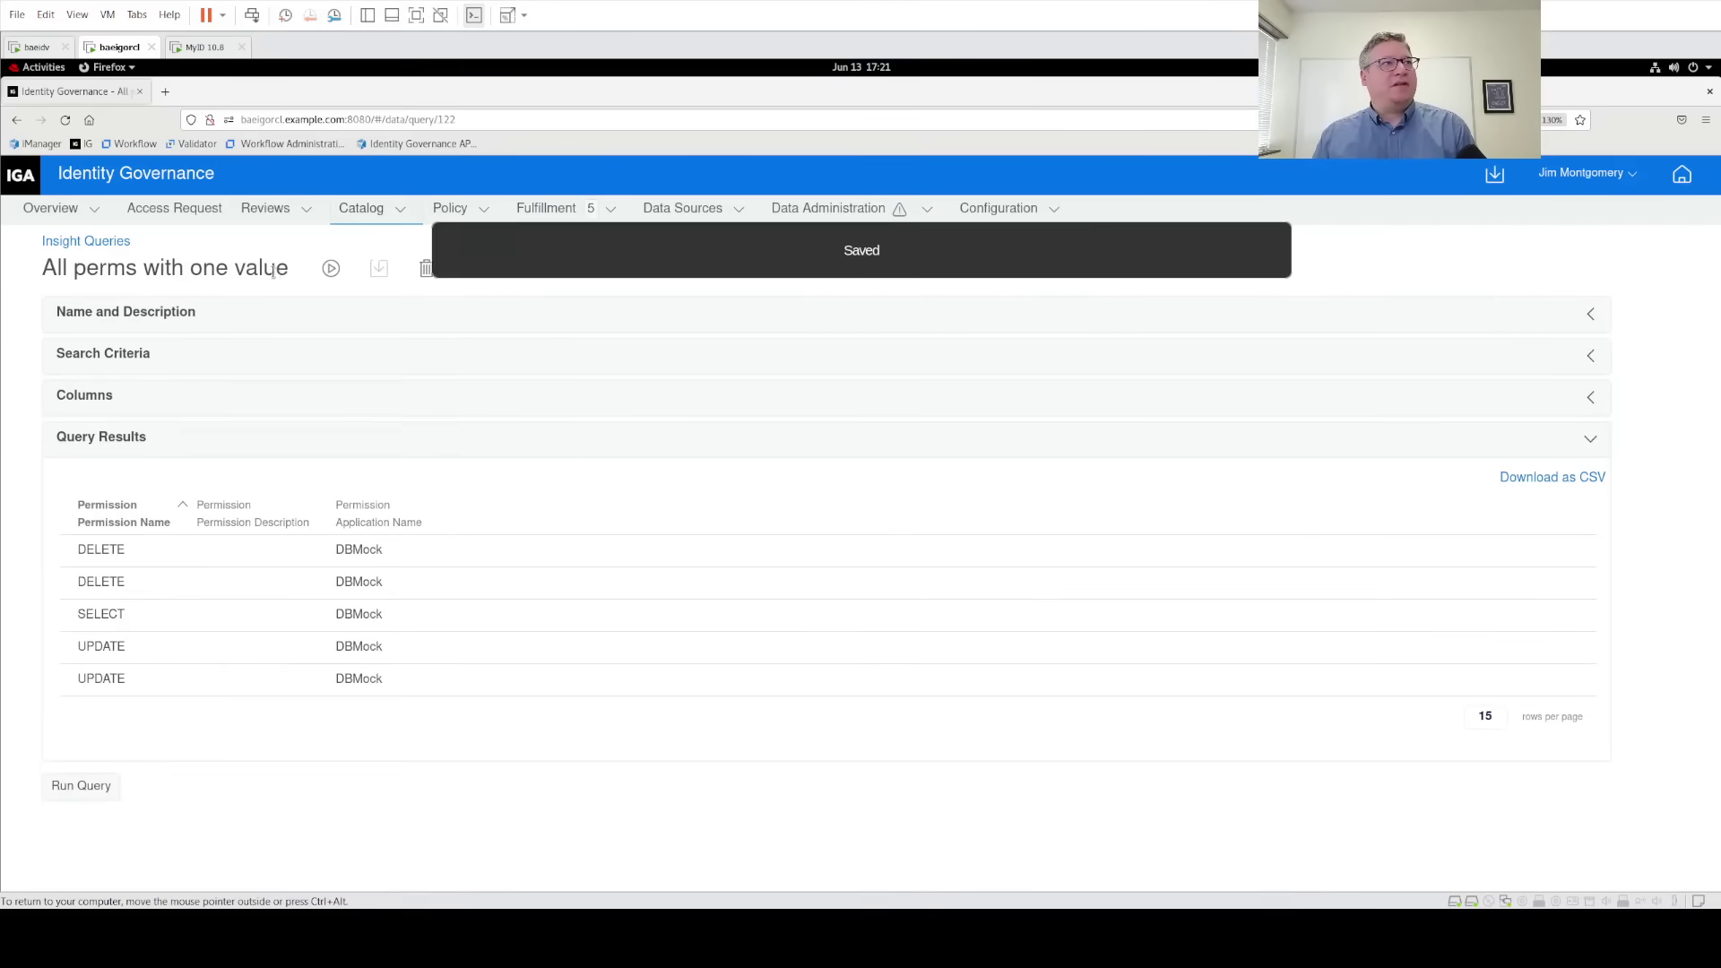
click(96, 243)
click(234, 251)
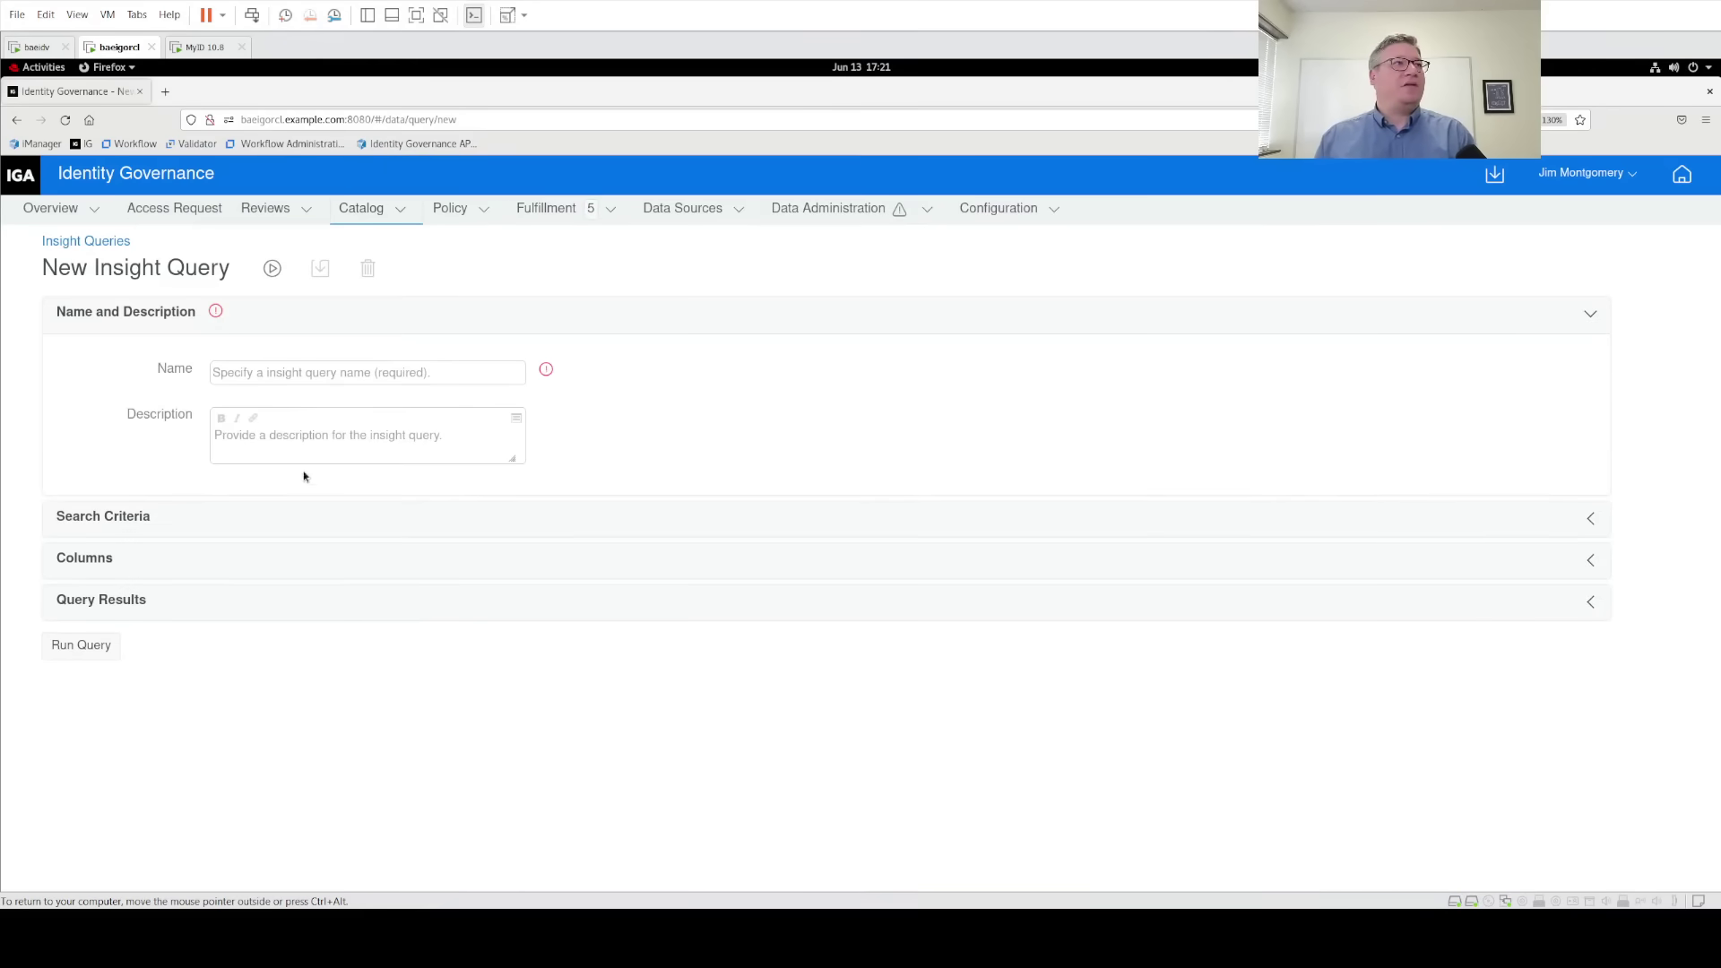
Name the query 'Accounts from AD missing custodians' and set it to search Accounts
text(Accounts)
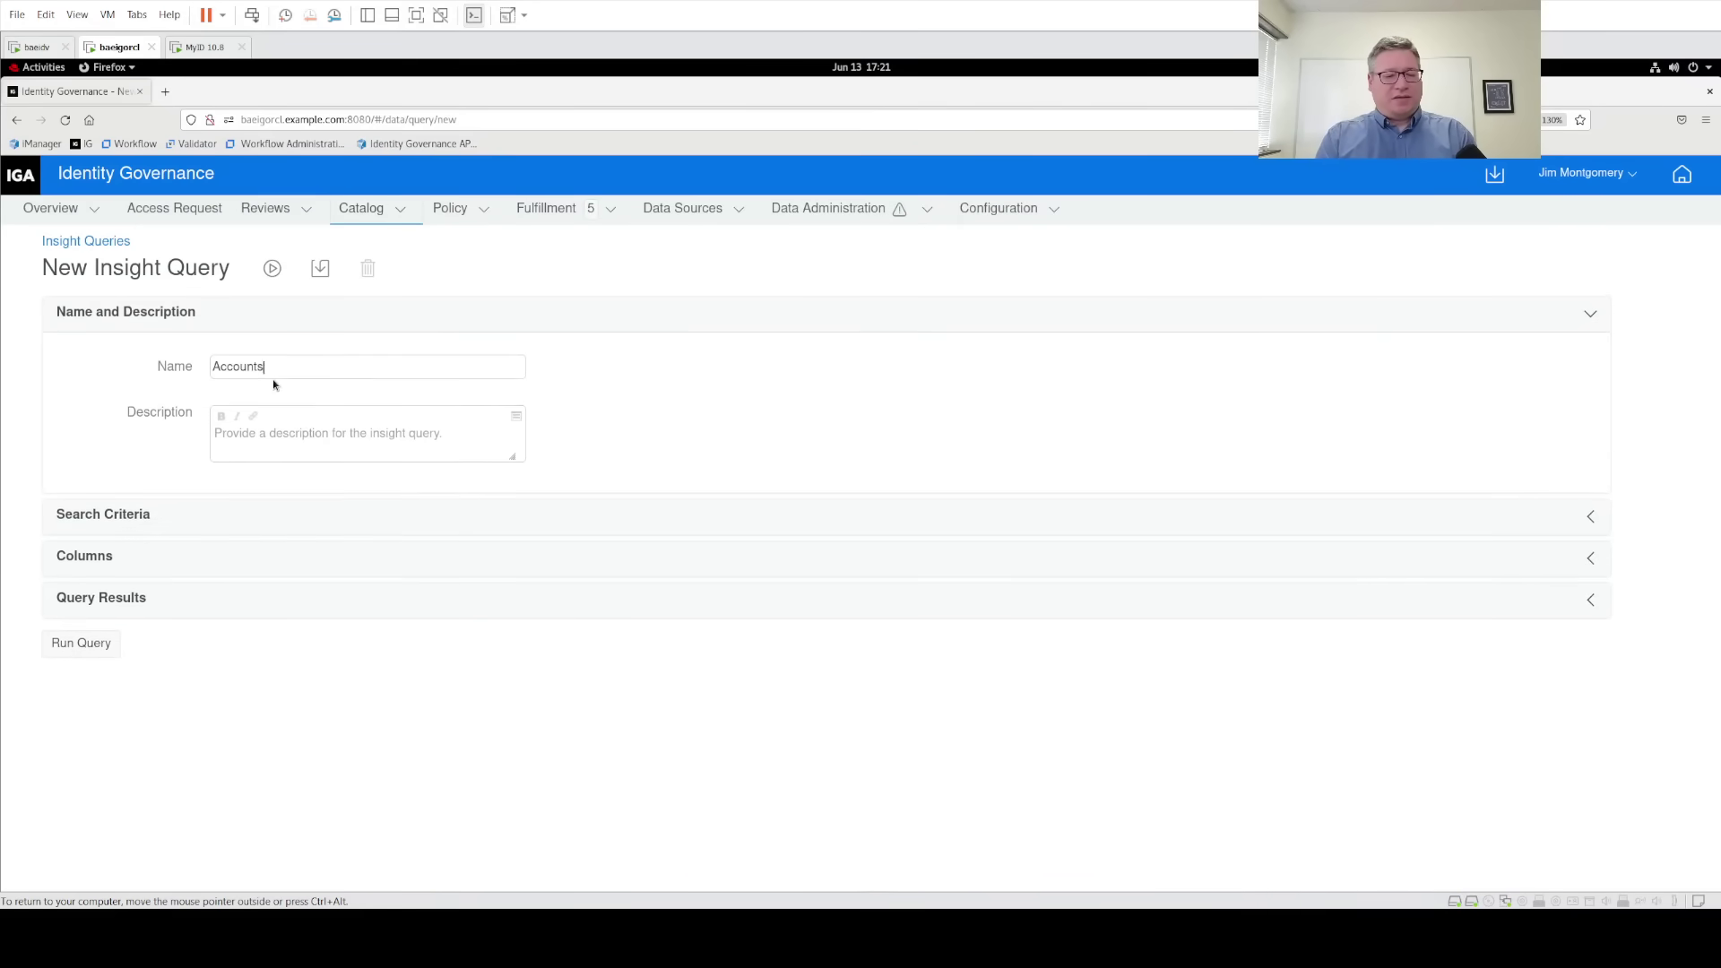
text( from AD missin)
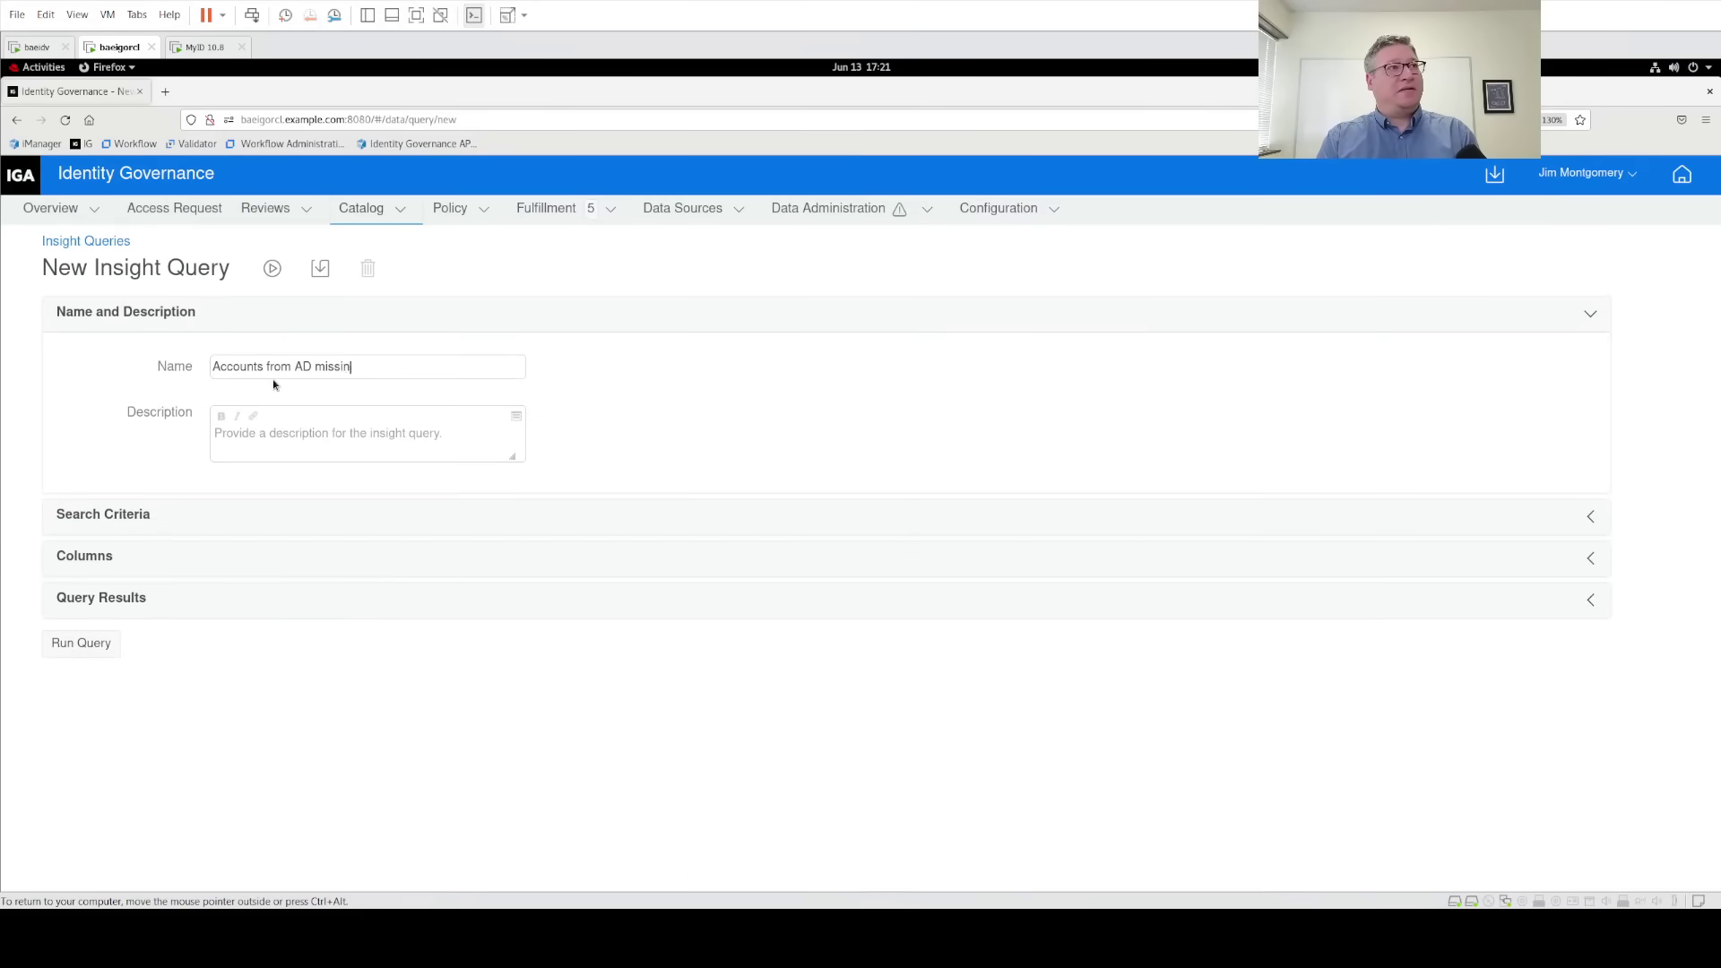
text(g custodians)
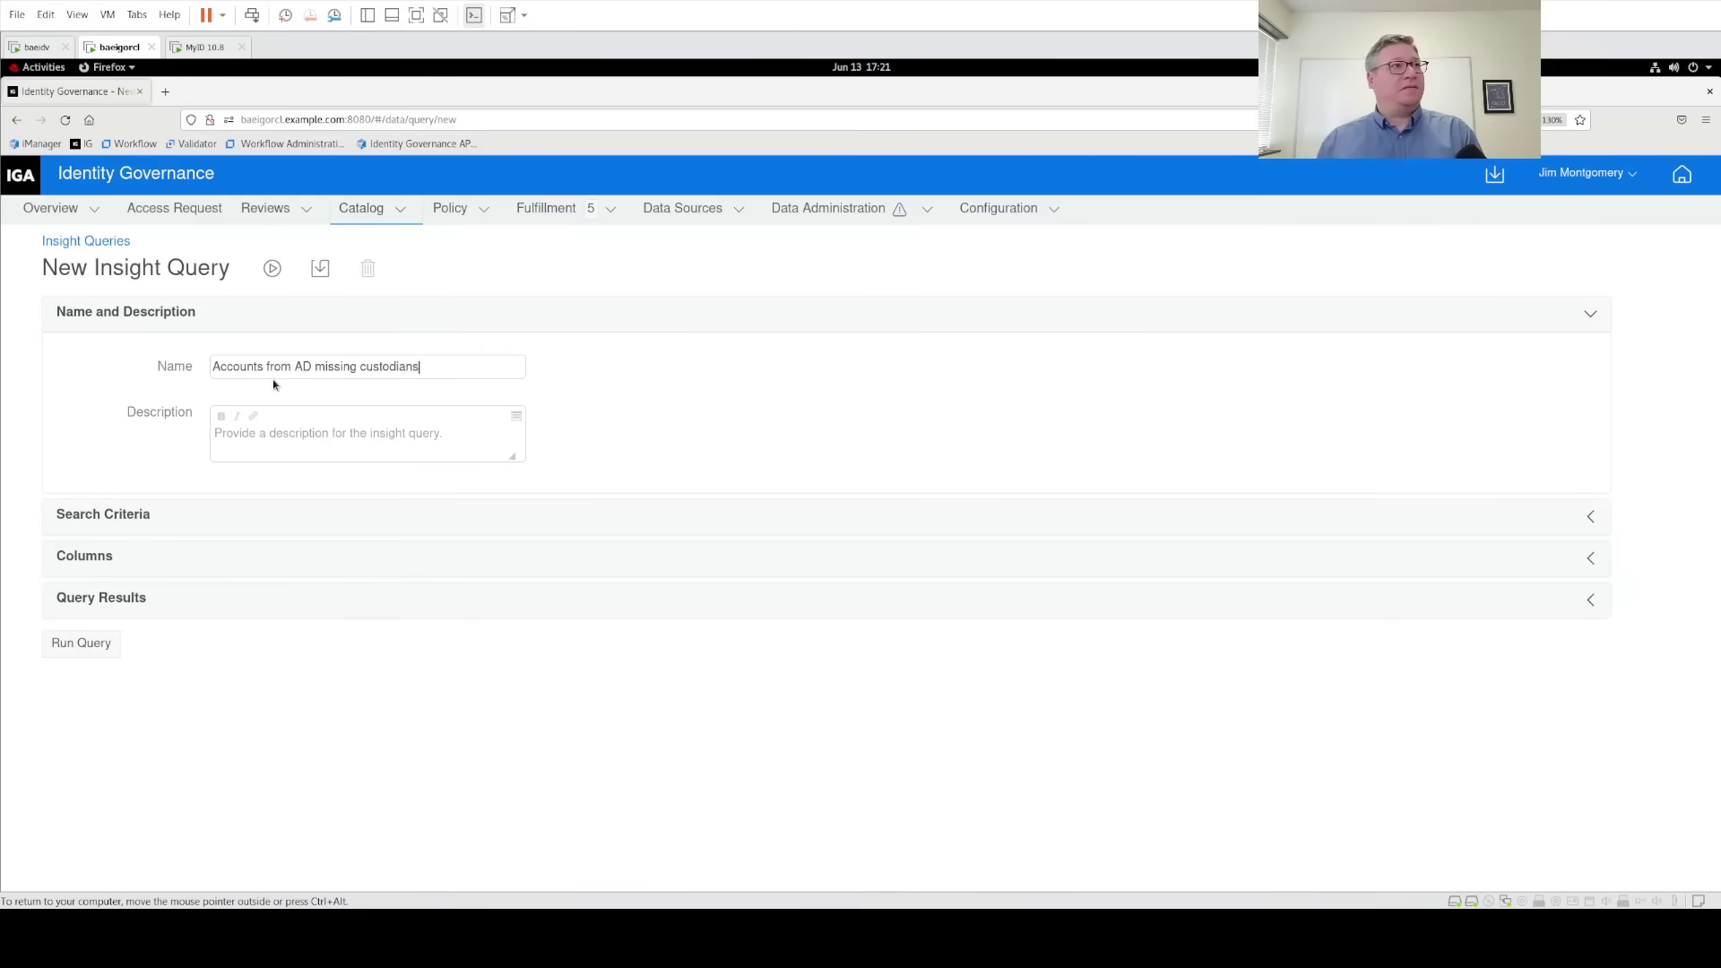
click(228, 529)
click(271, 568)
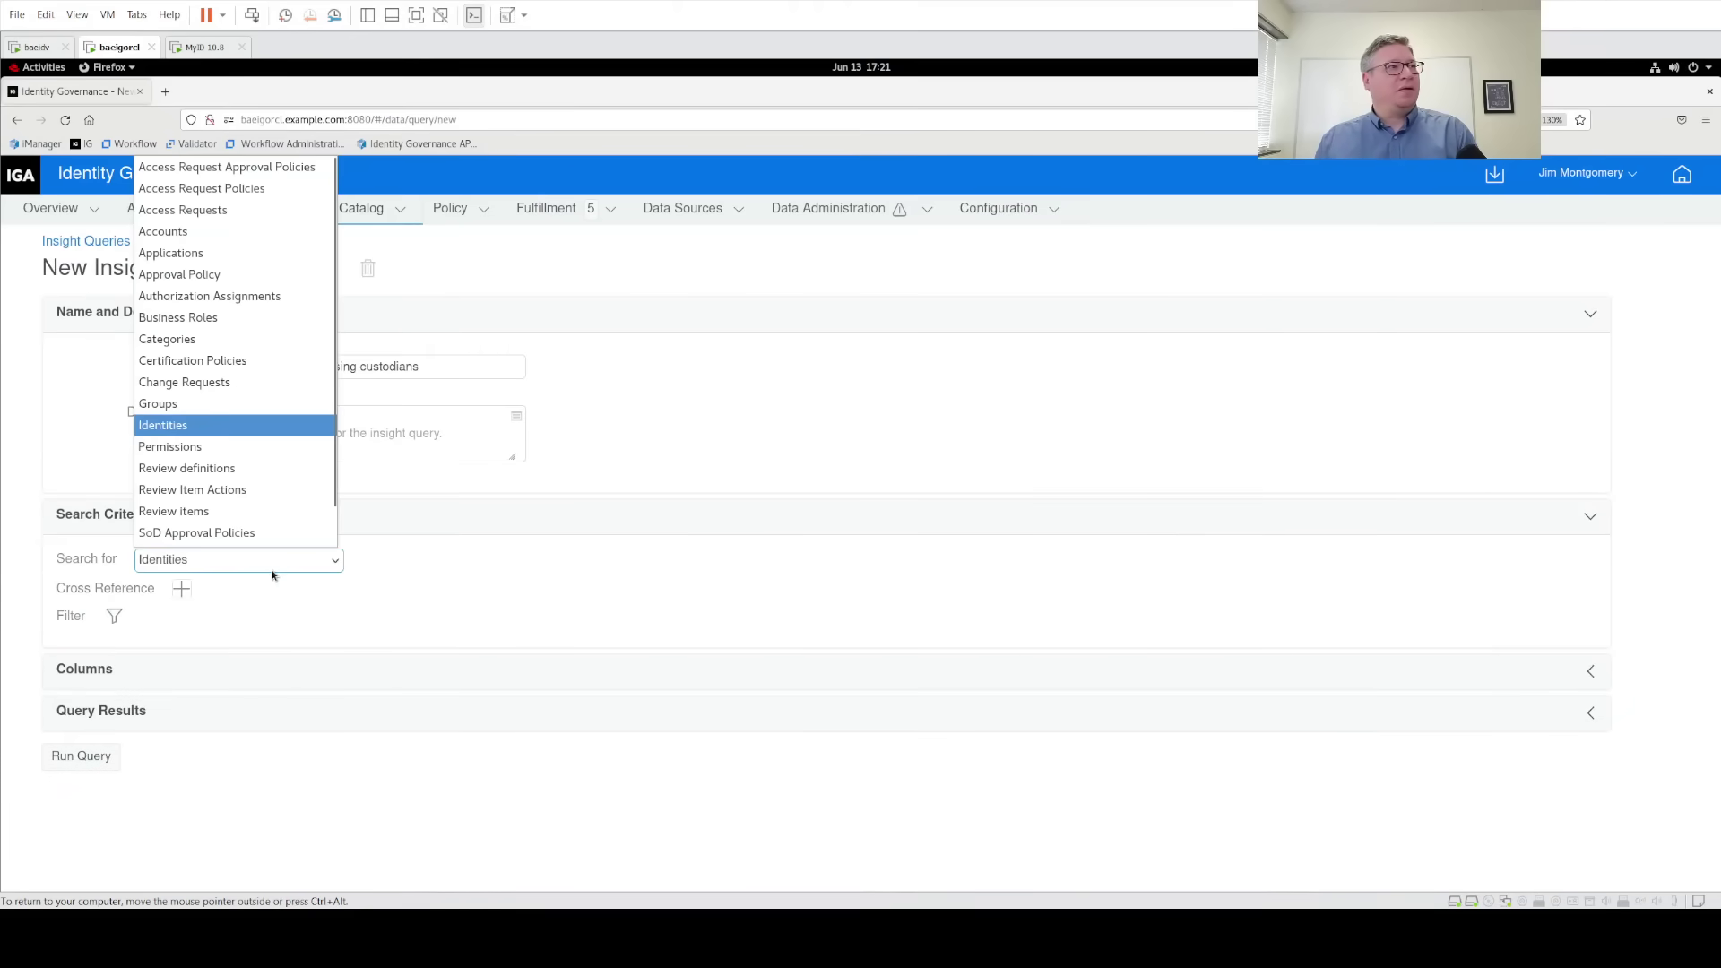
click(242, 233)
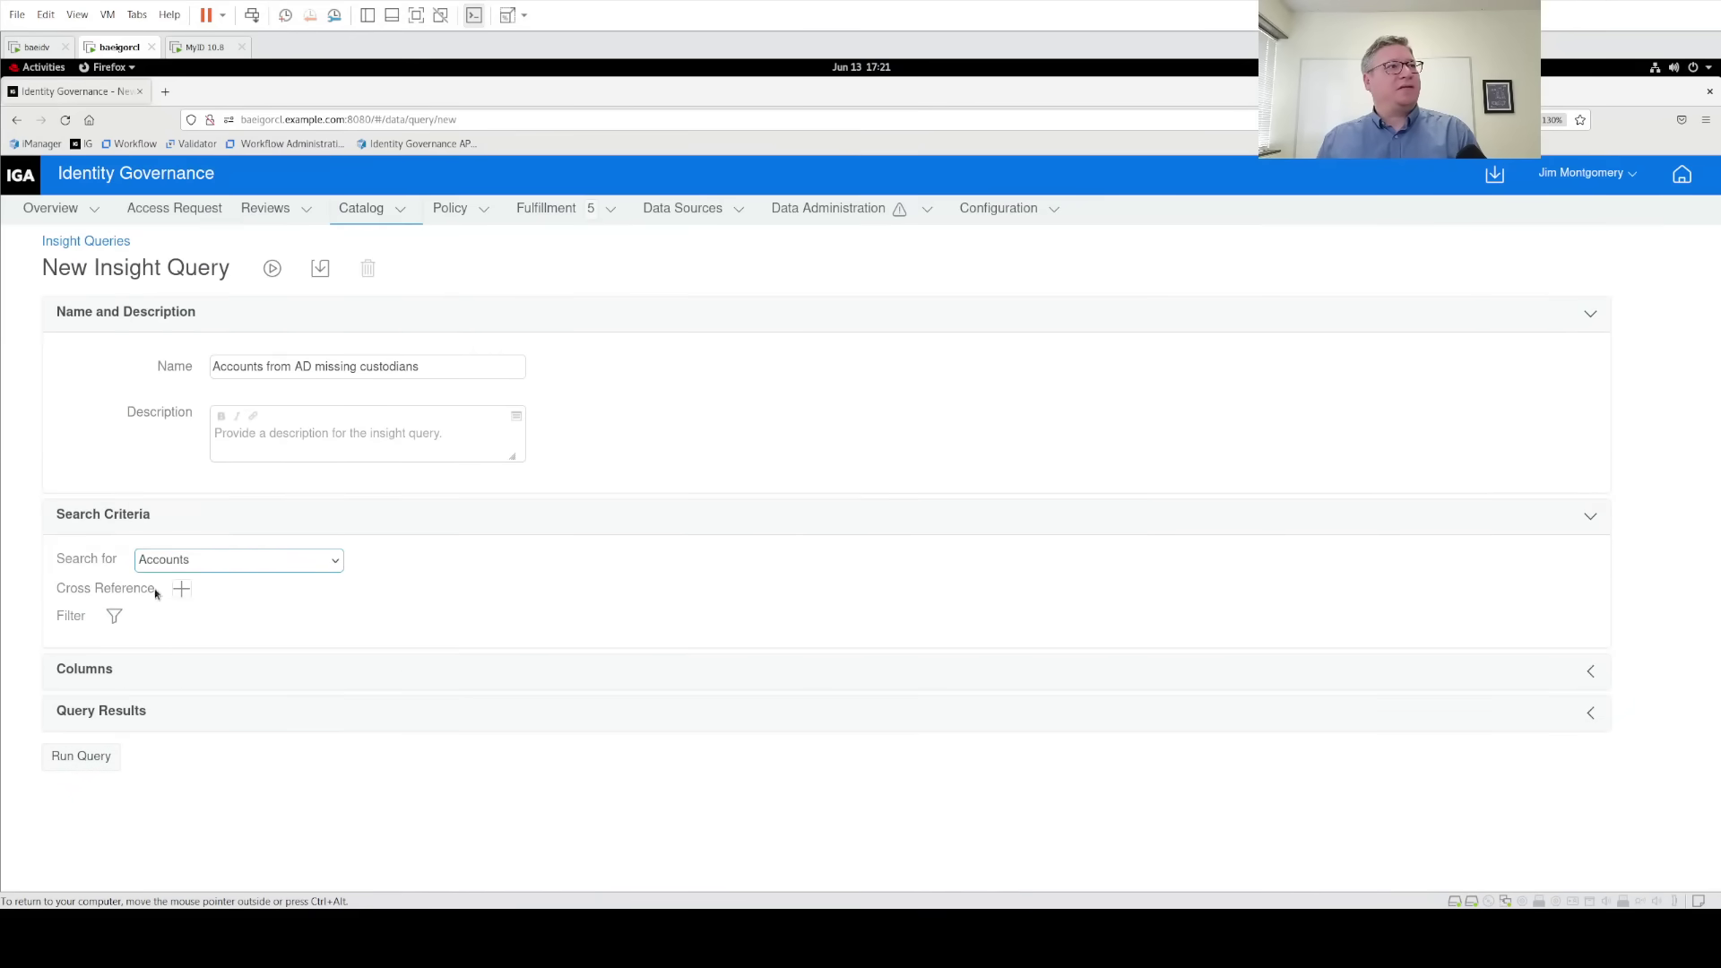
Add a filter condition requiring Application equal to 'AD'
click(115, 619)
click(543, 541)
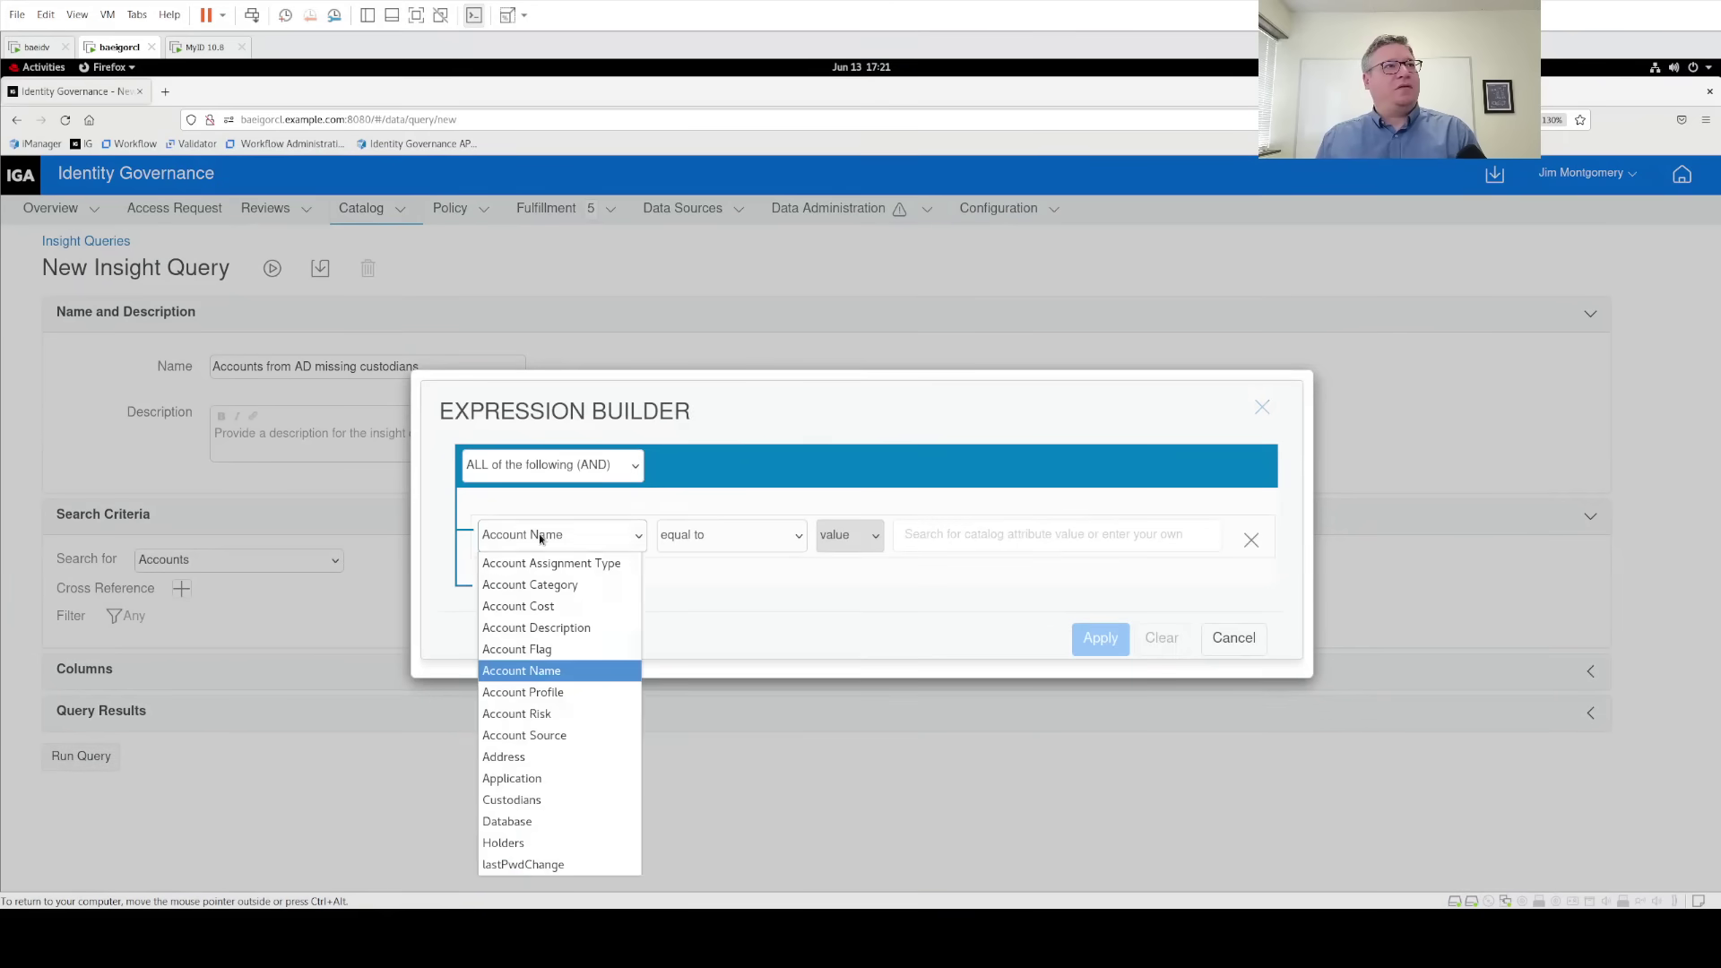
click(527, 780)
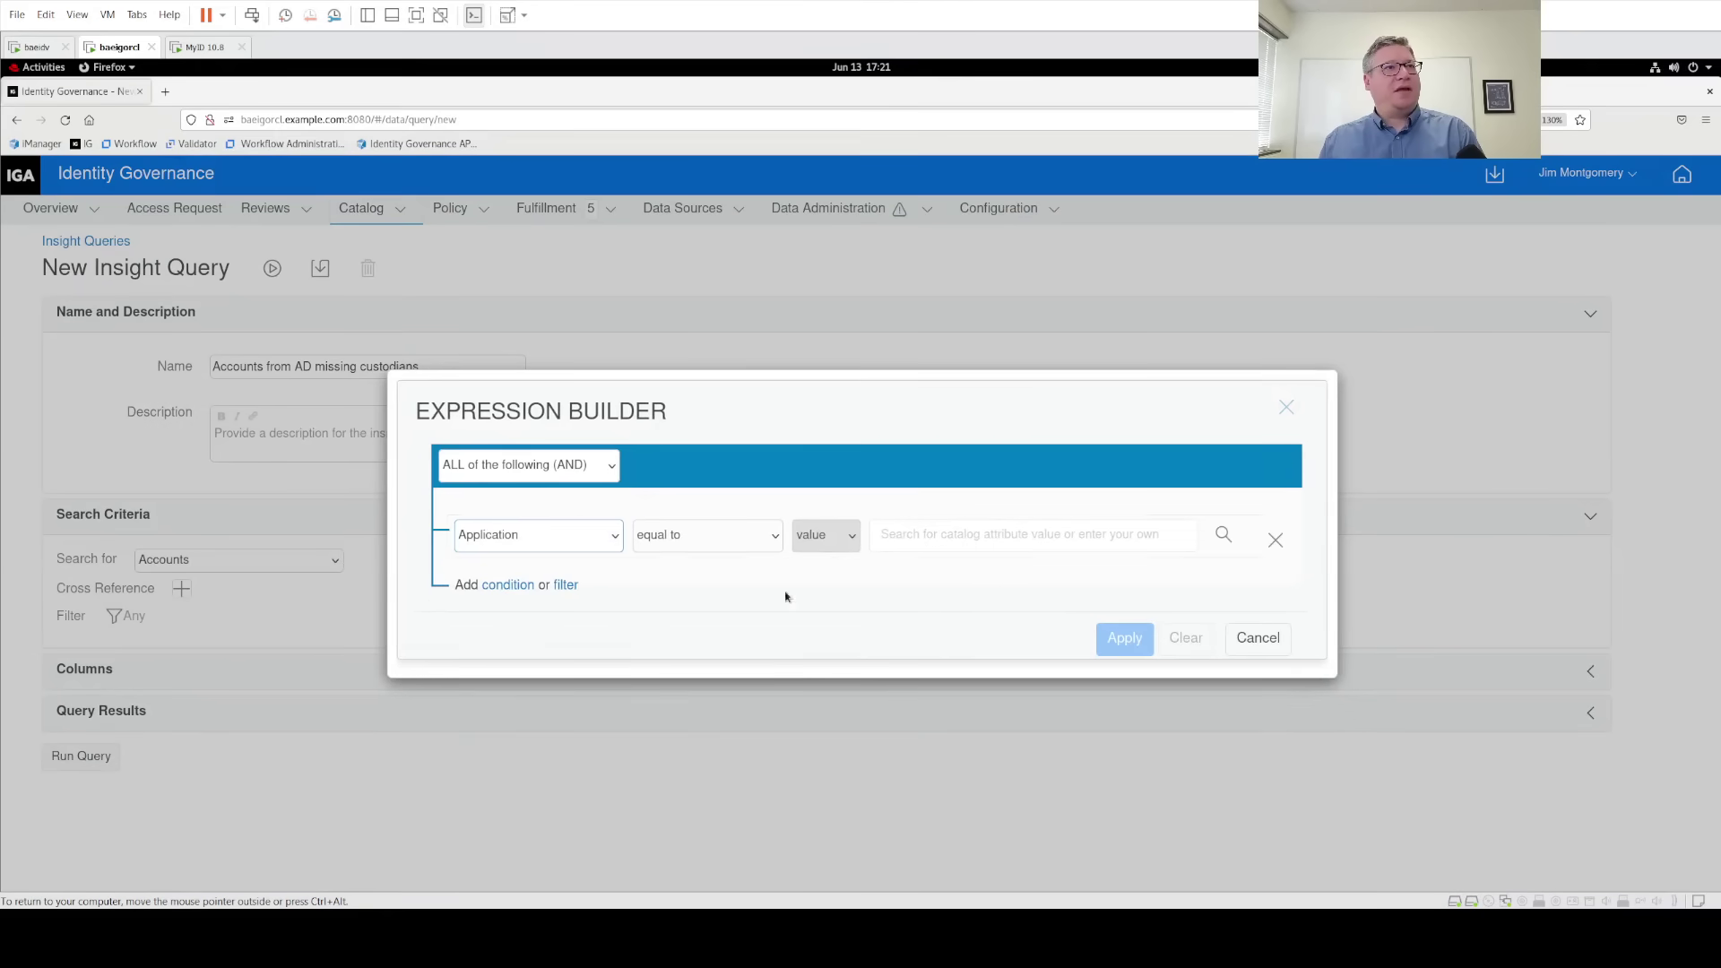
click(886, 536)
text(AD)
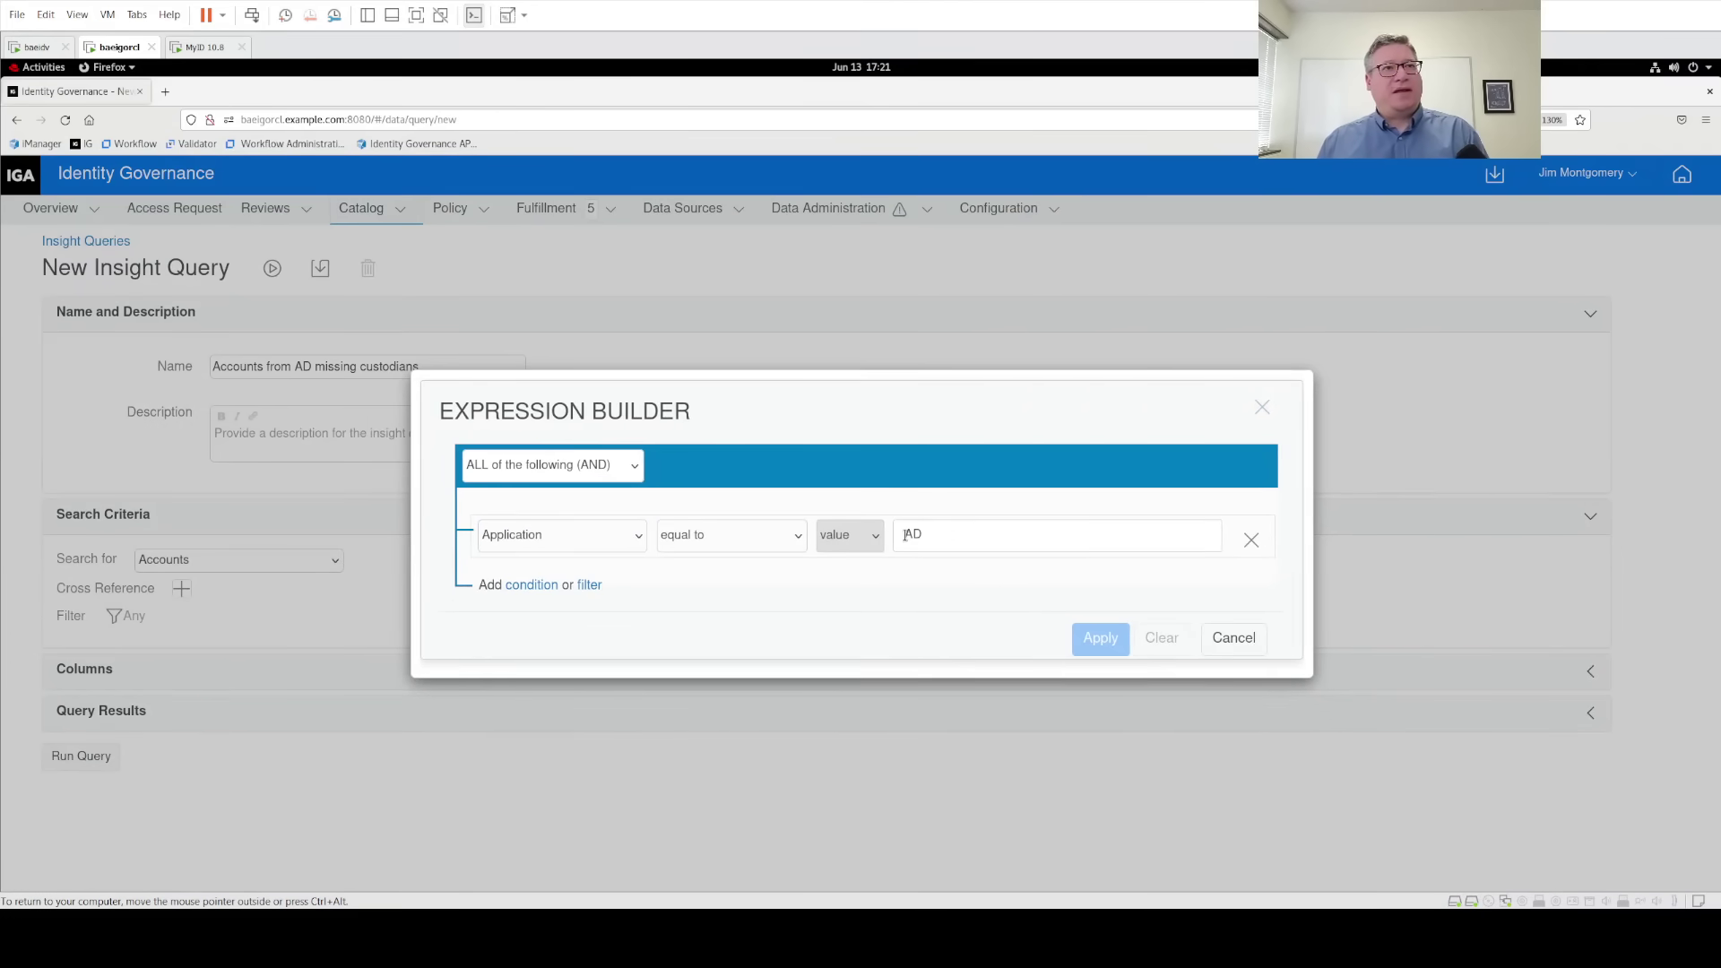
click(906, 577)
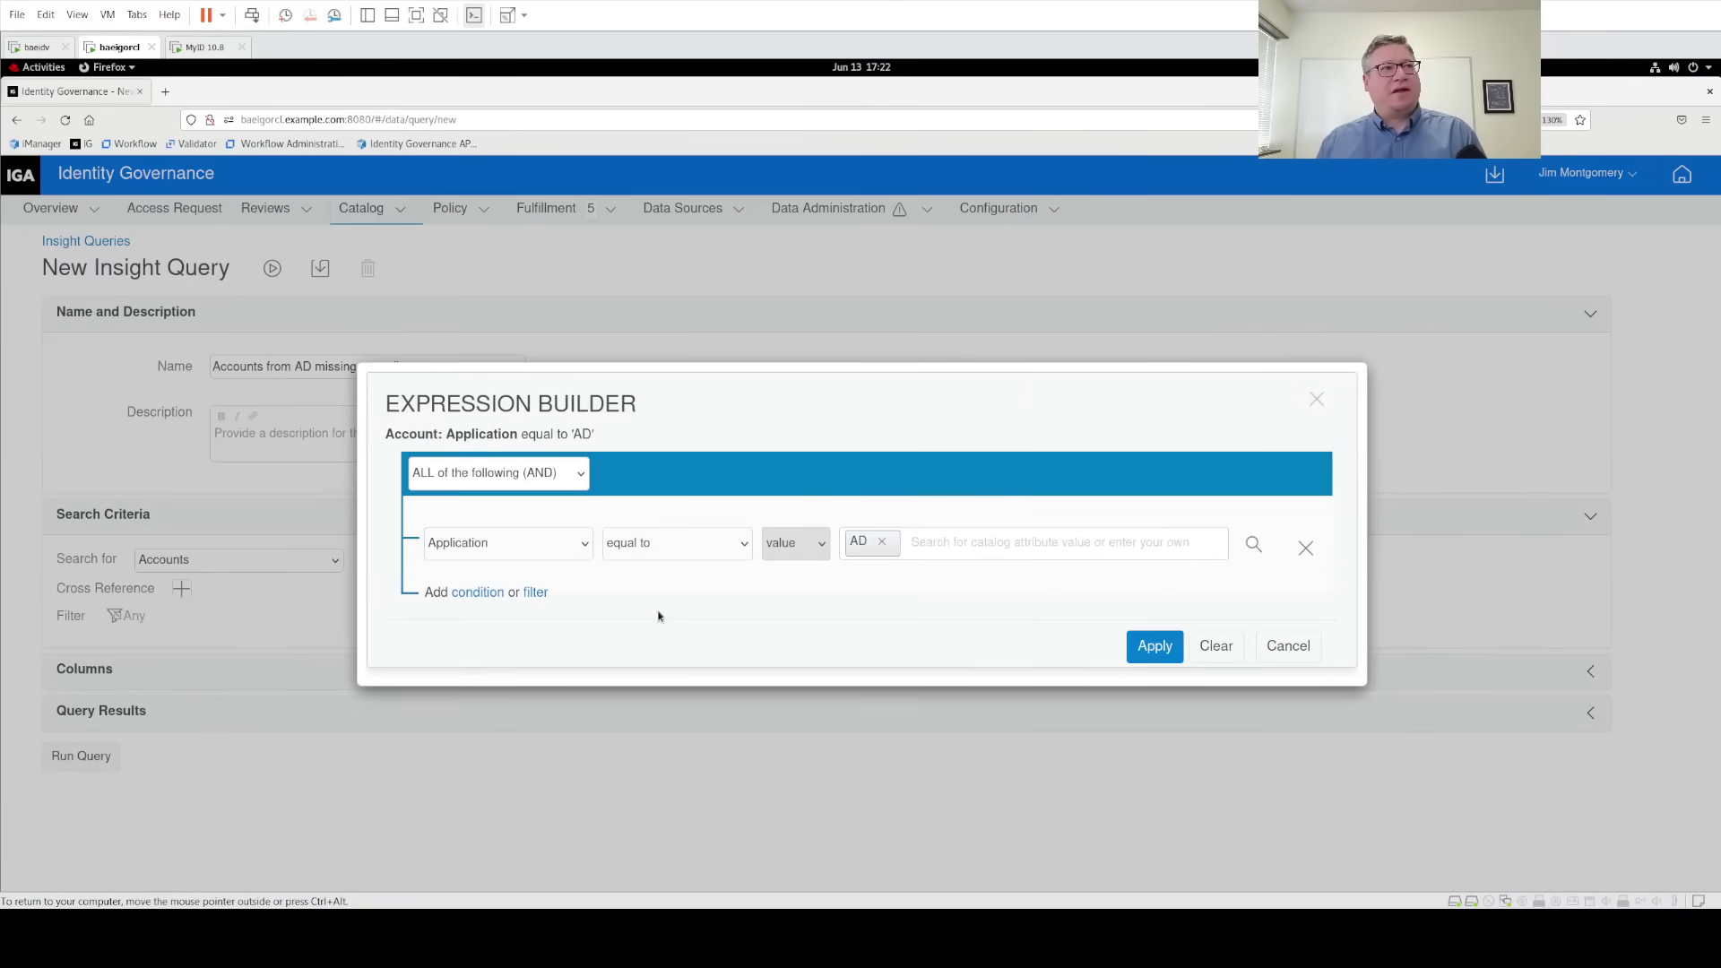
Add a second condition requiring Custodians to be empty
click(470, 593)
click(564, 574)
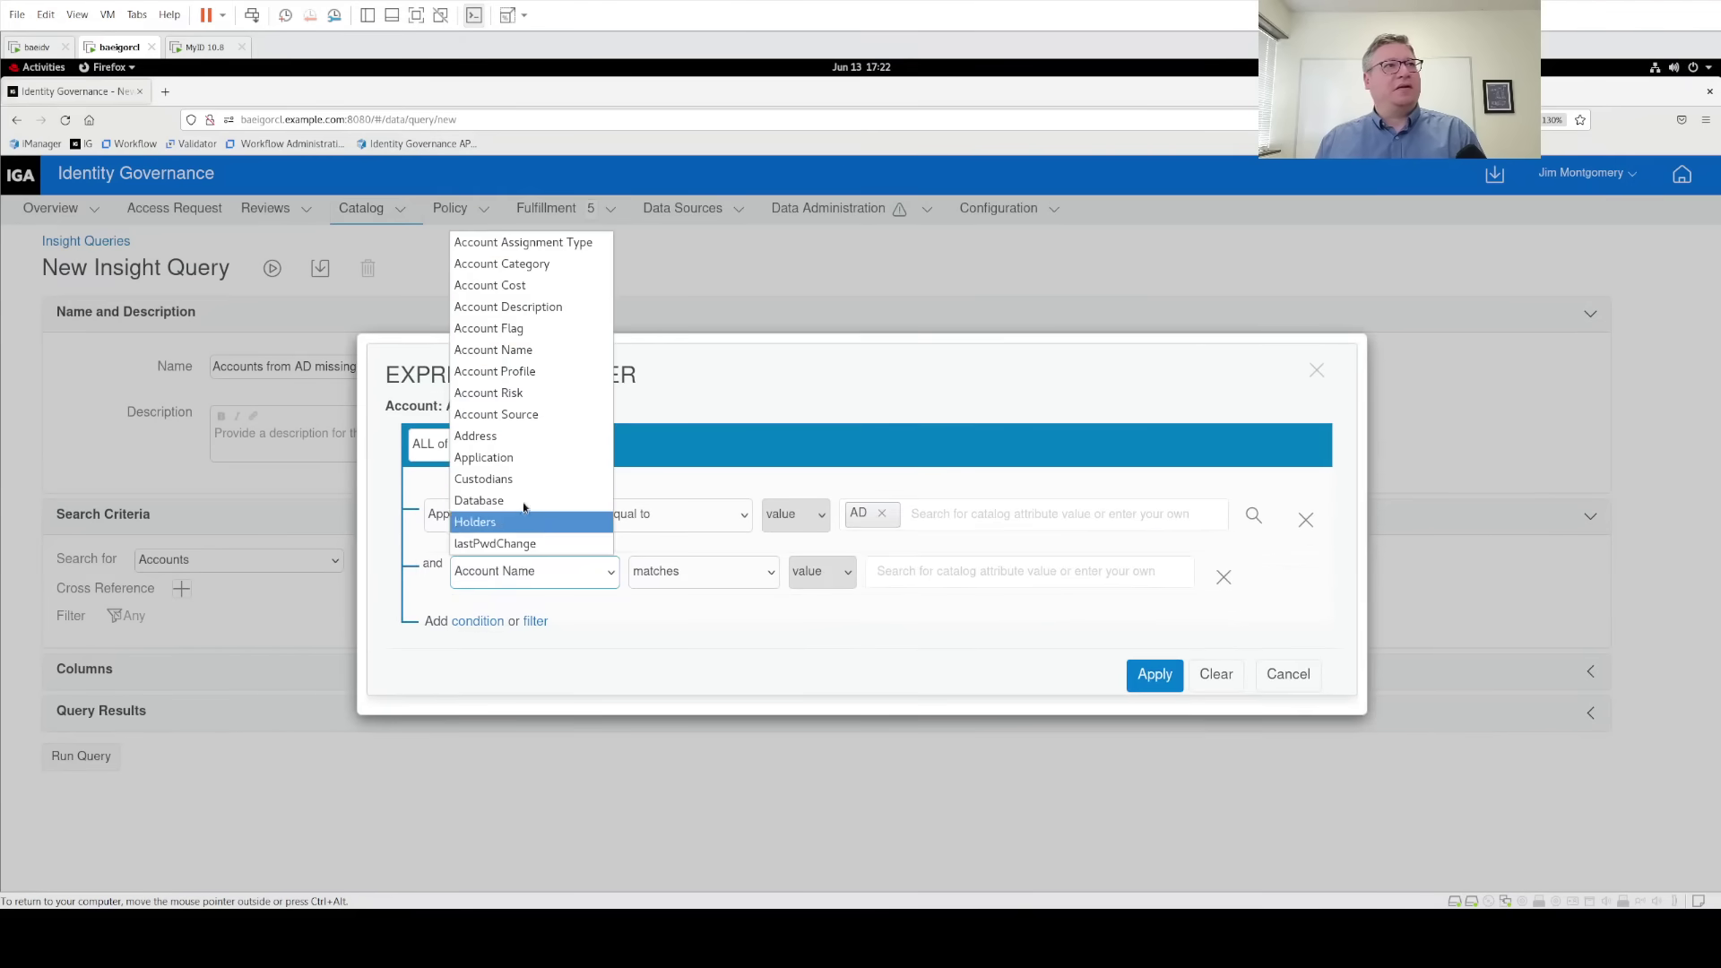
click(524, 478)
click(672, 573)
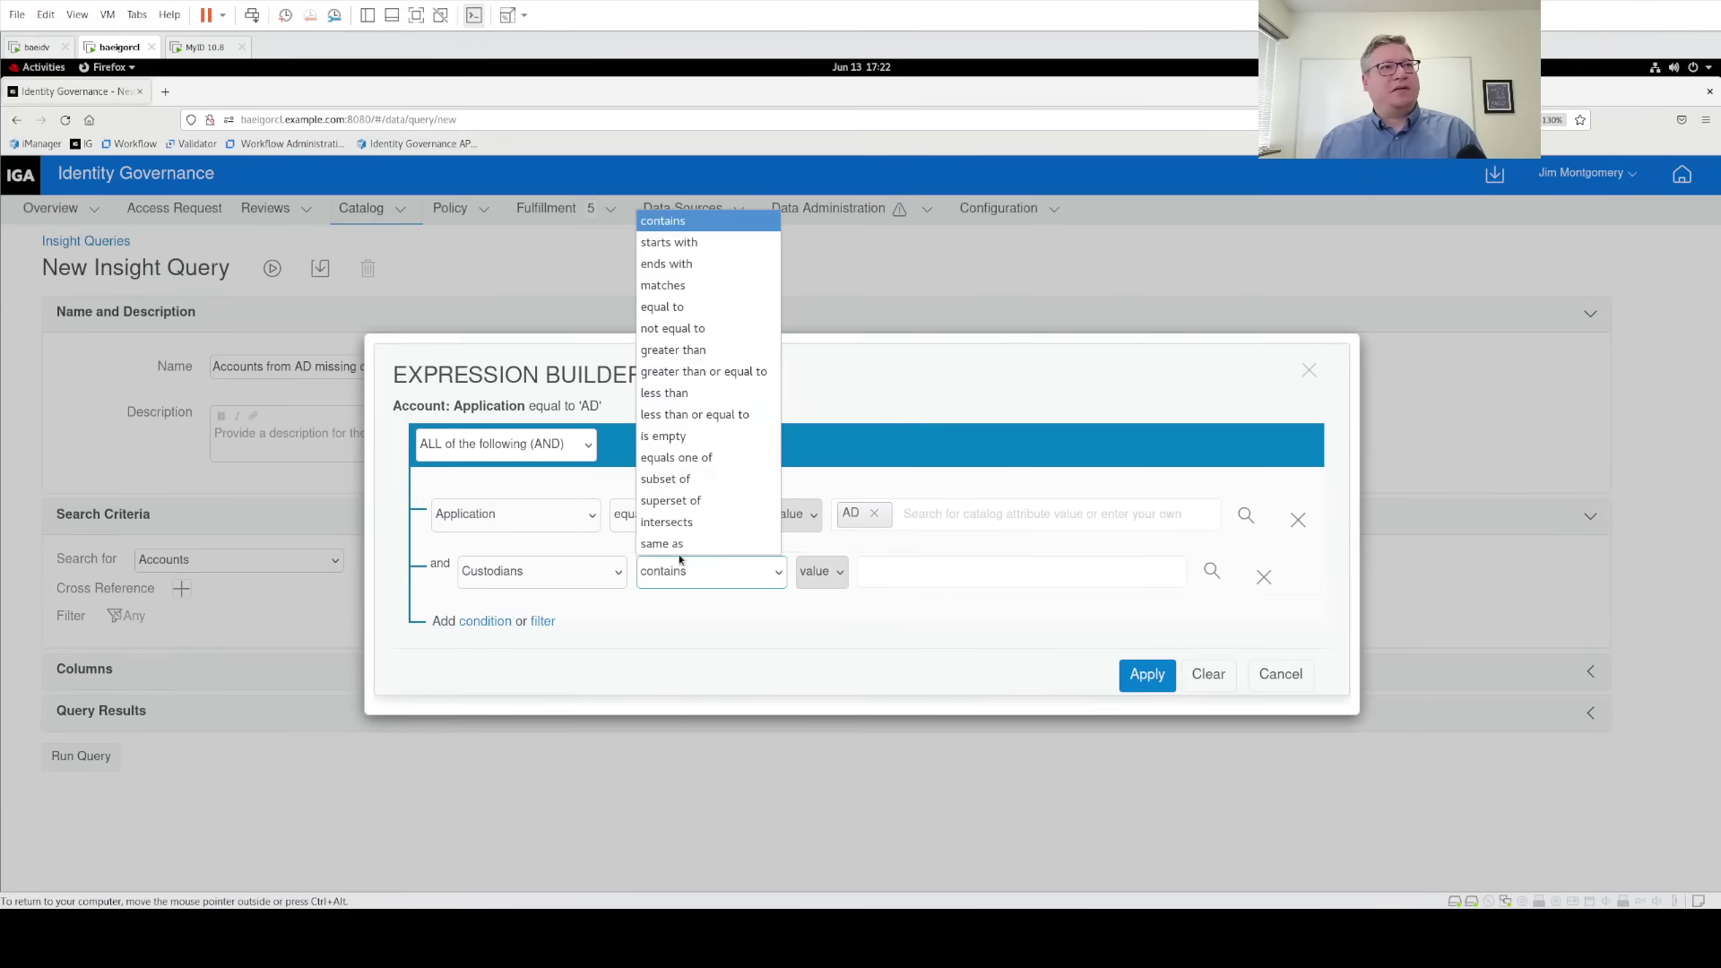
click(665, 435)
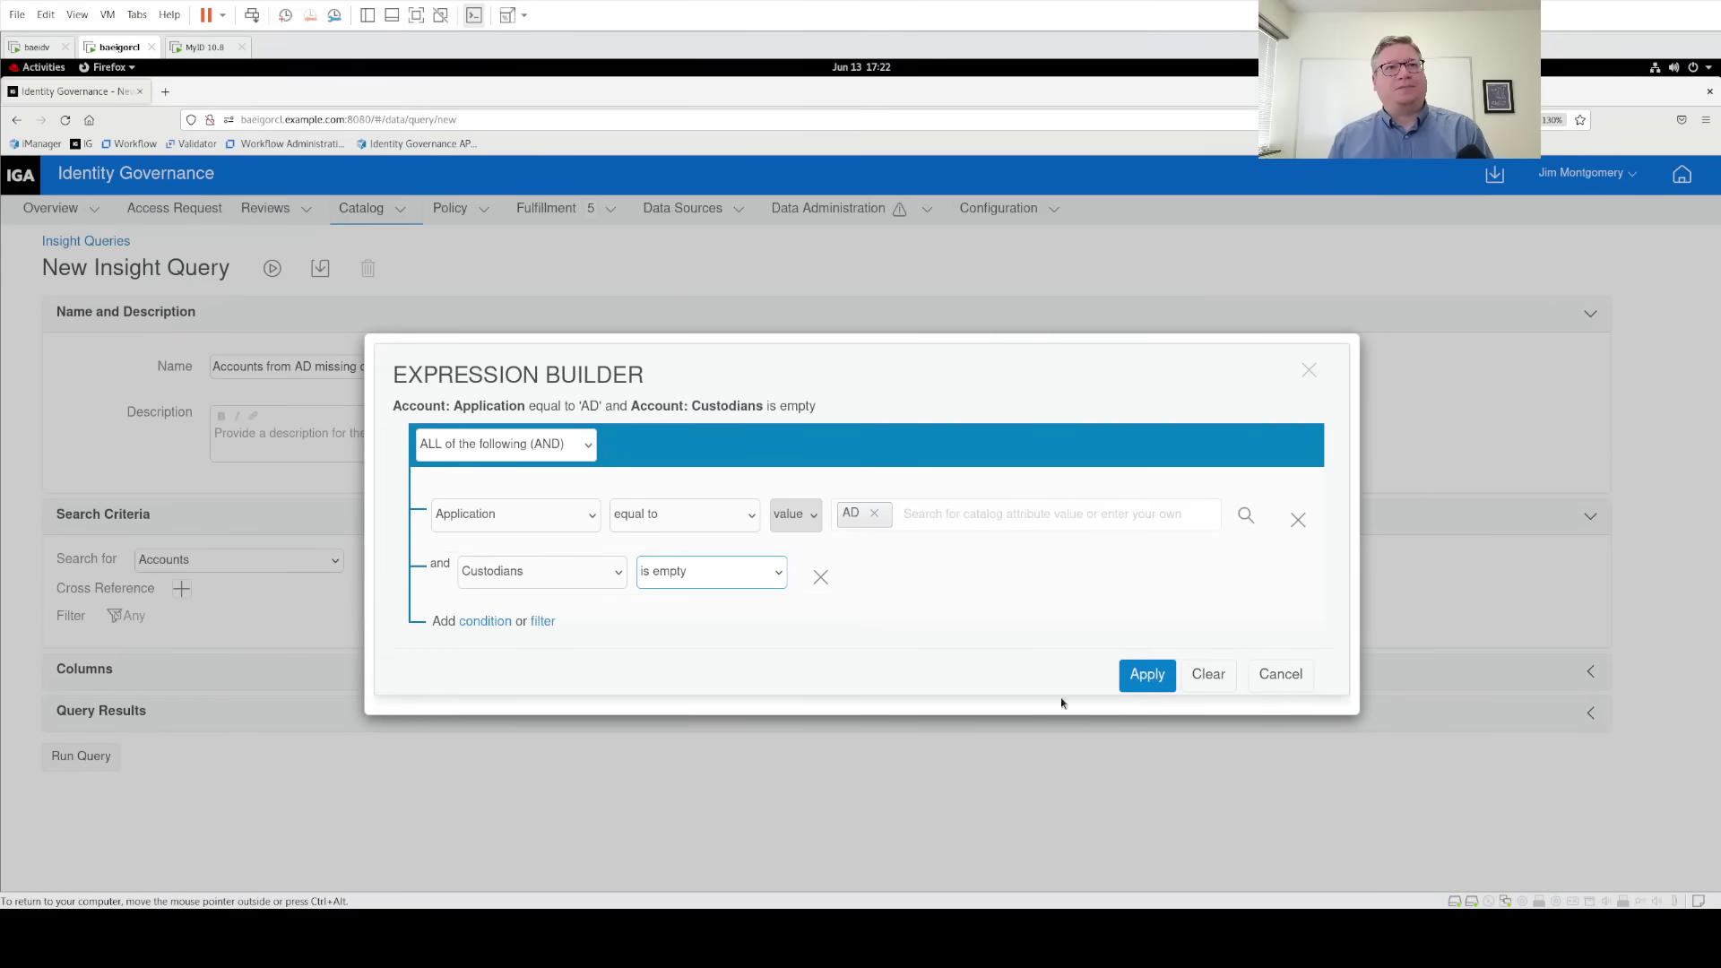
Apply the AD filter and add Holders and Custodians as result columns
click(1141, 679)
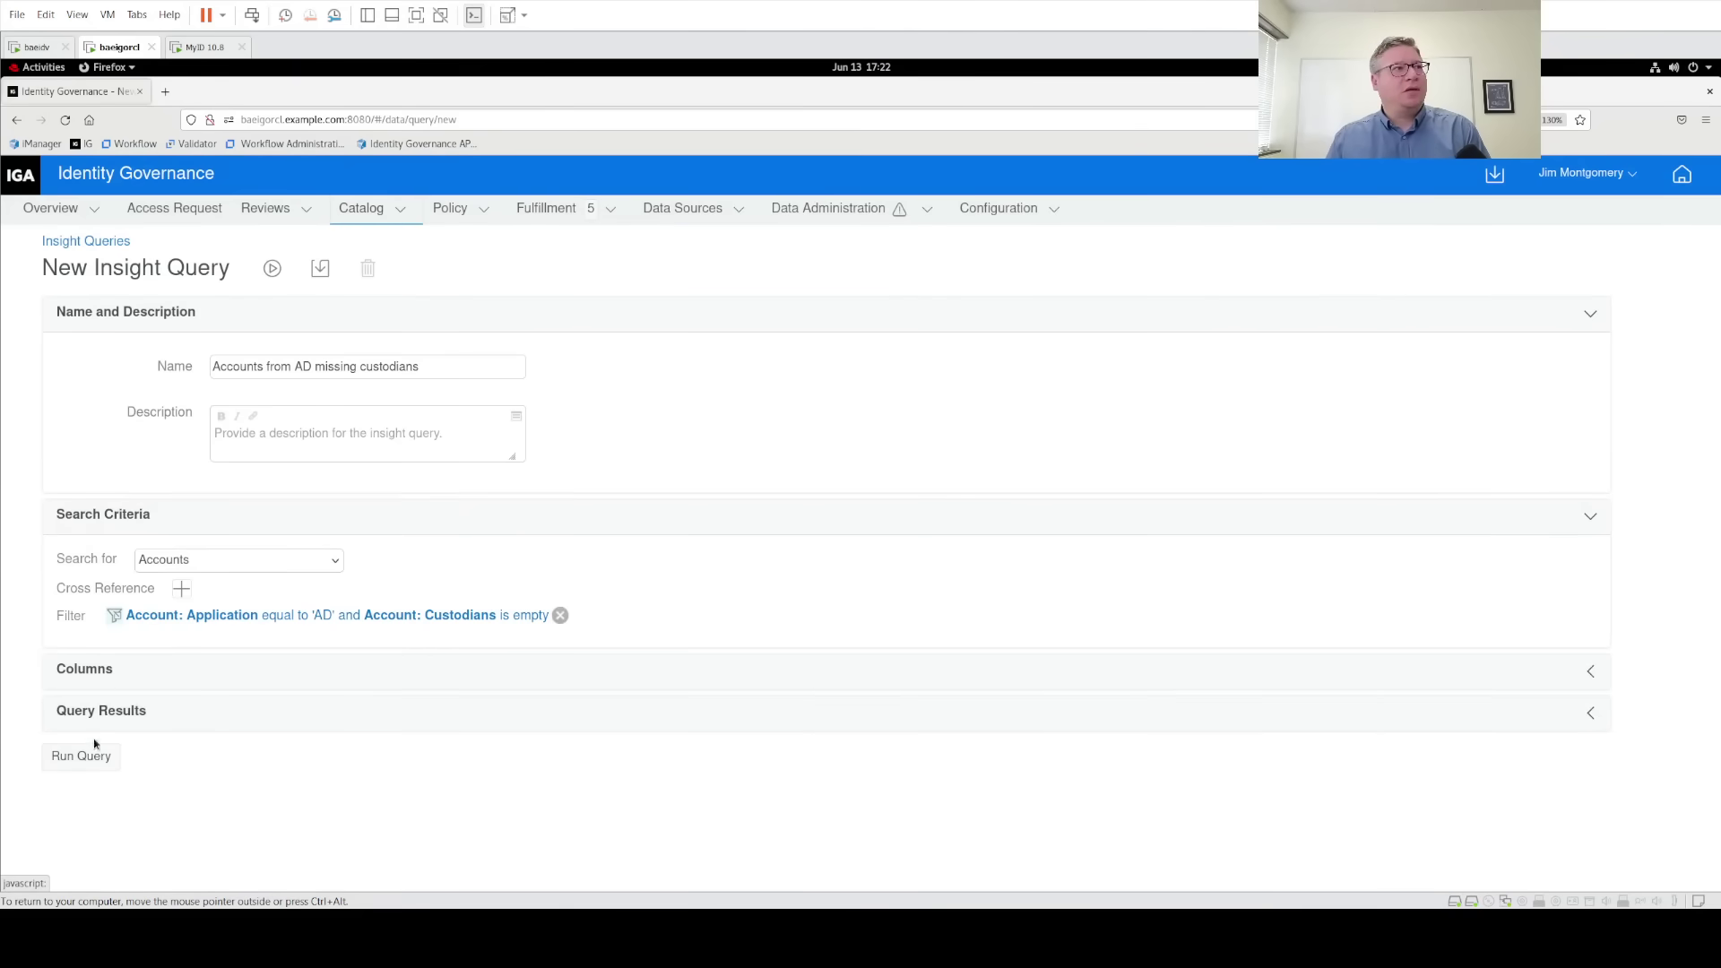
click(119, 669)
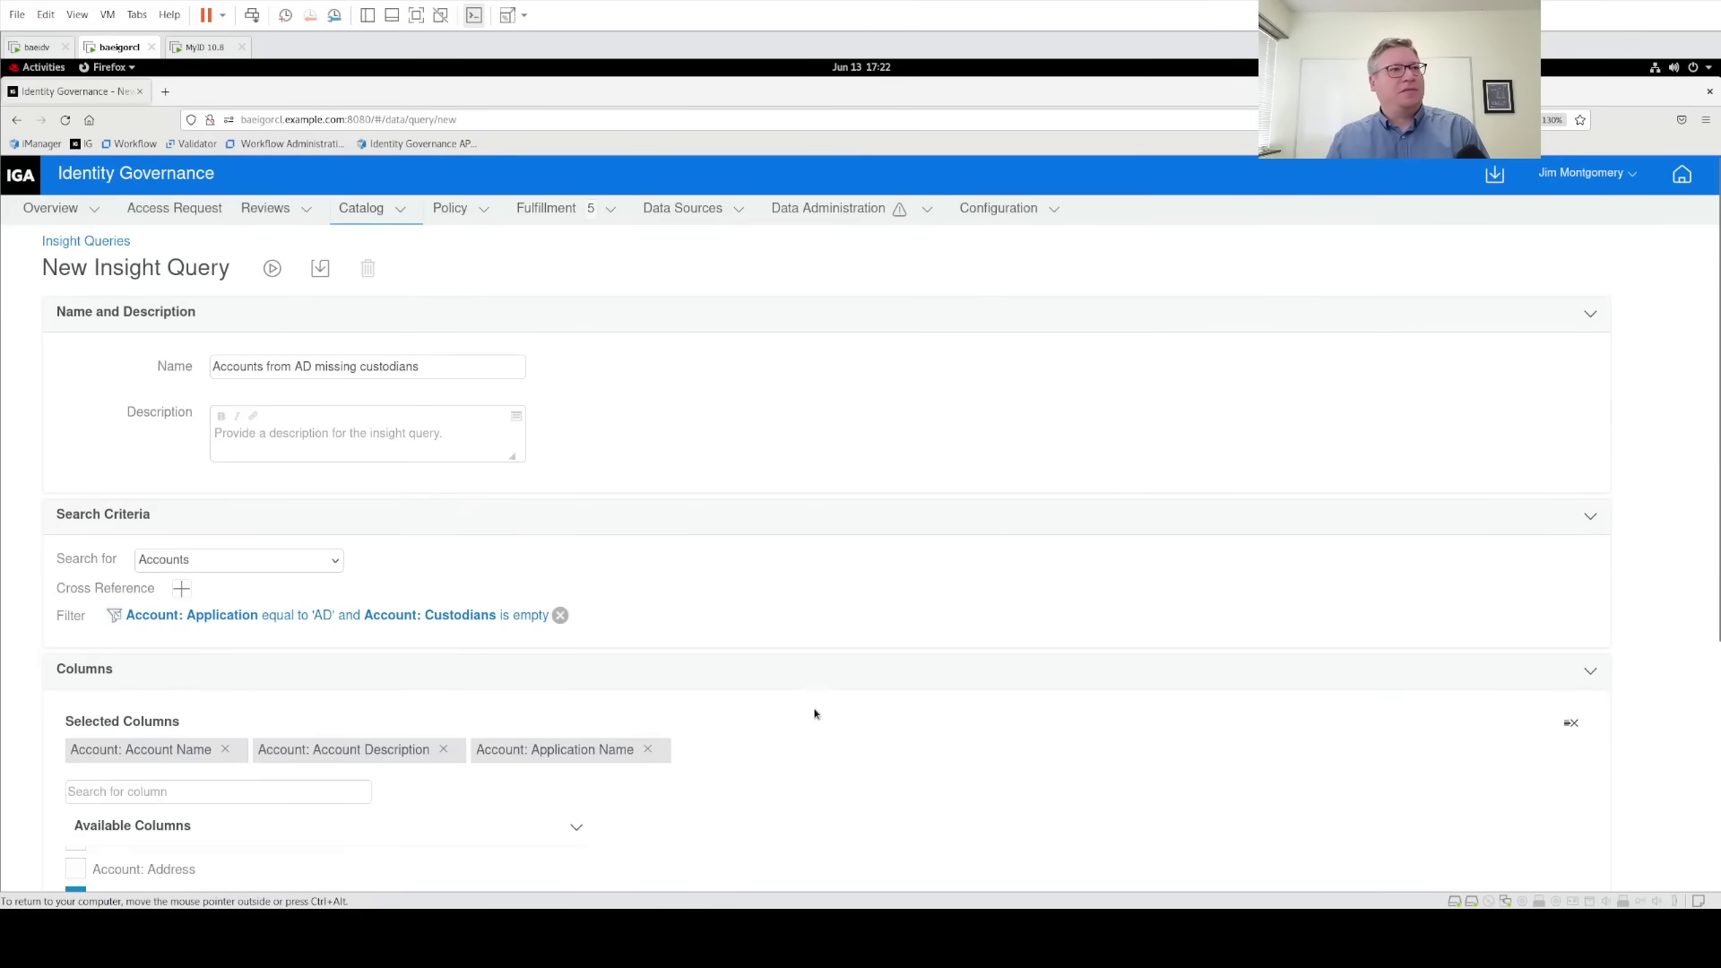
scroll(814, 714, down, 3)
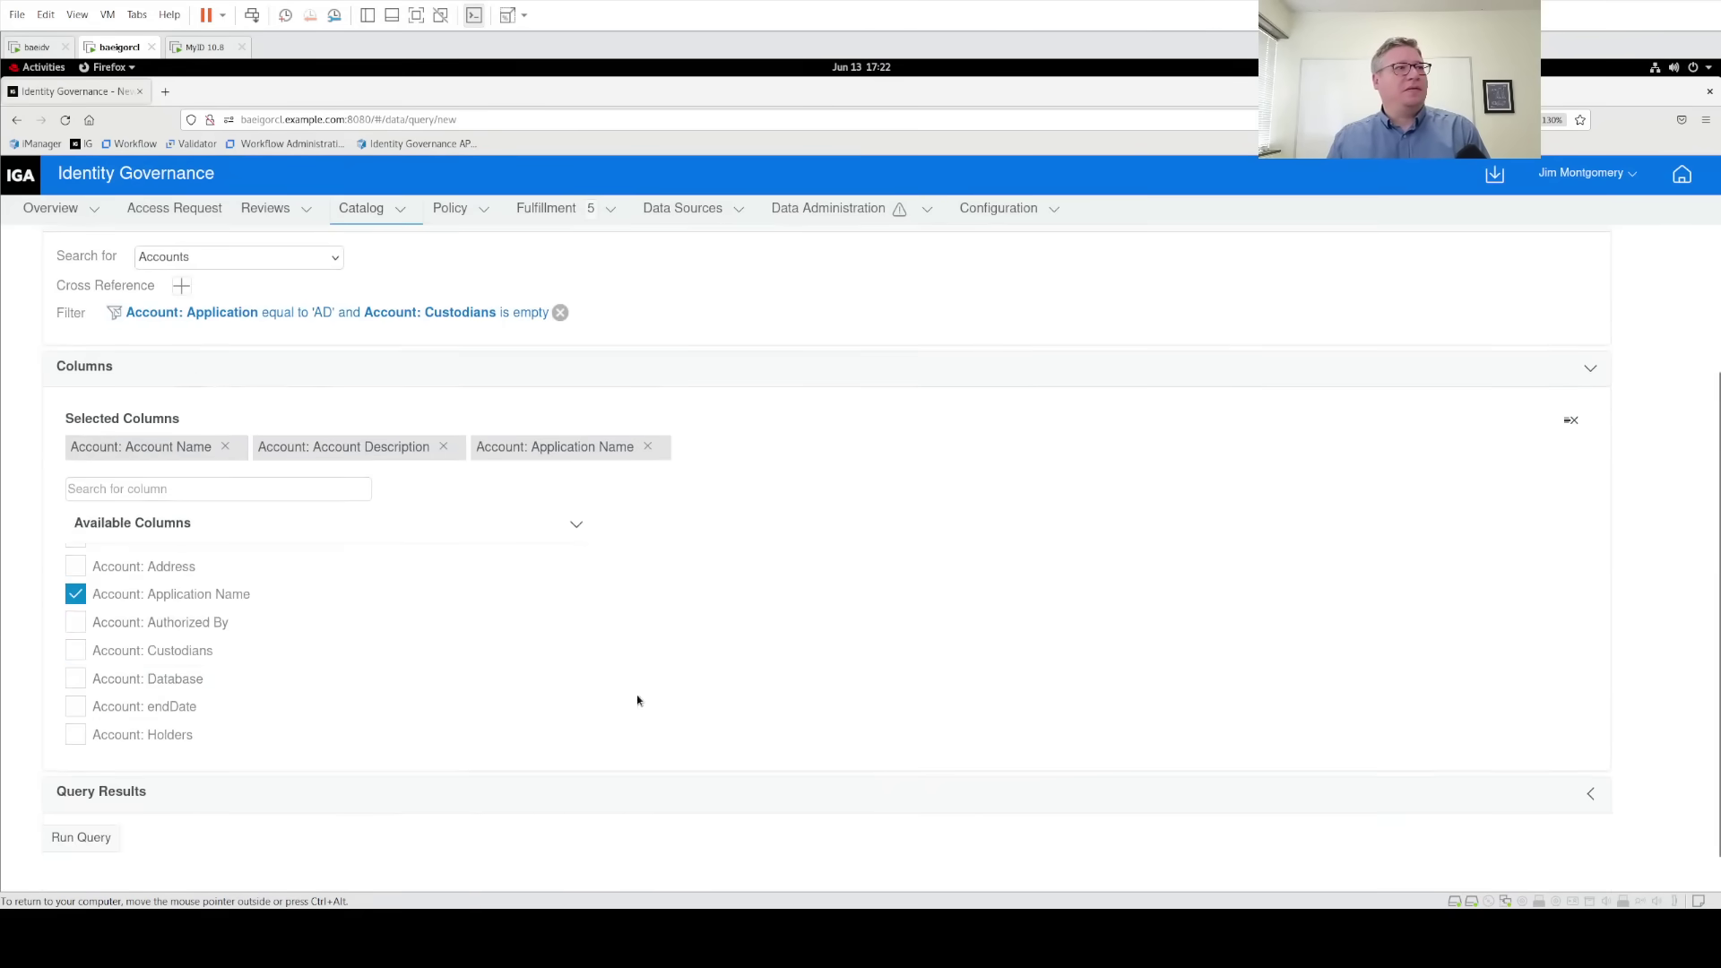
click(180, 733)
click(183, 652)
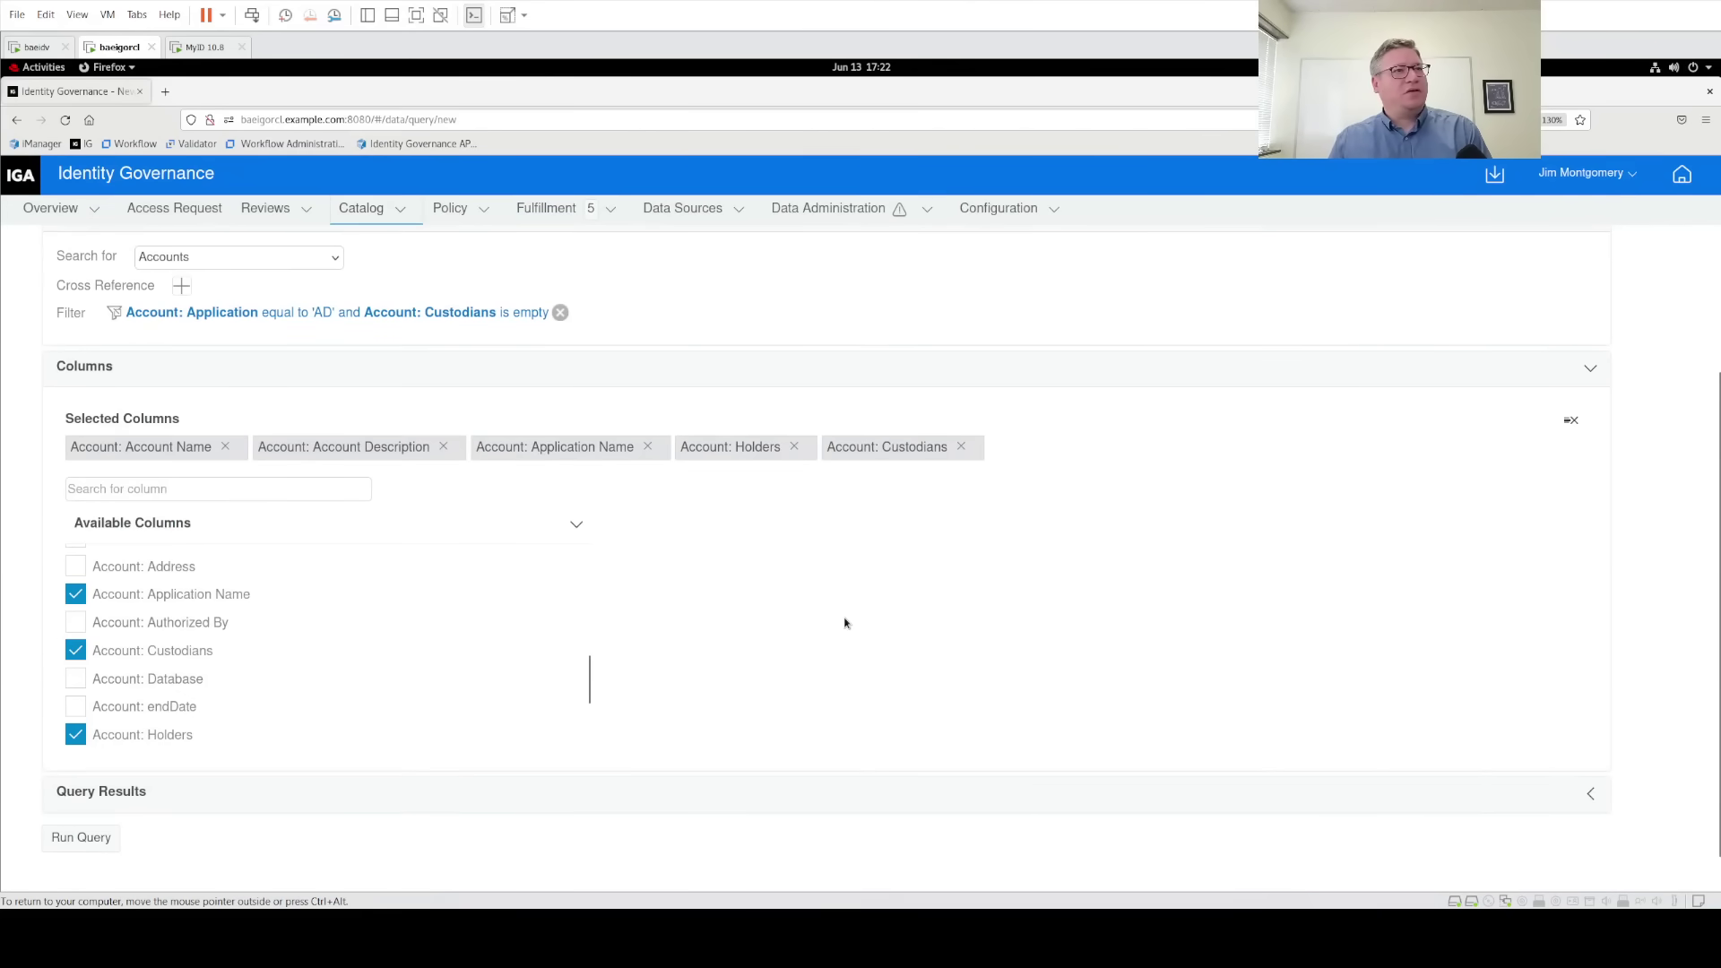
scroll(192, 764, down, 1)
Run and save 'Accounts from AD missing custodians', then return to Insight Queries
click(71, 788)
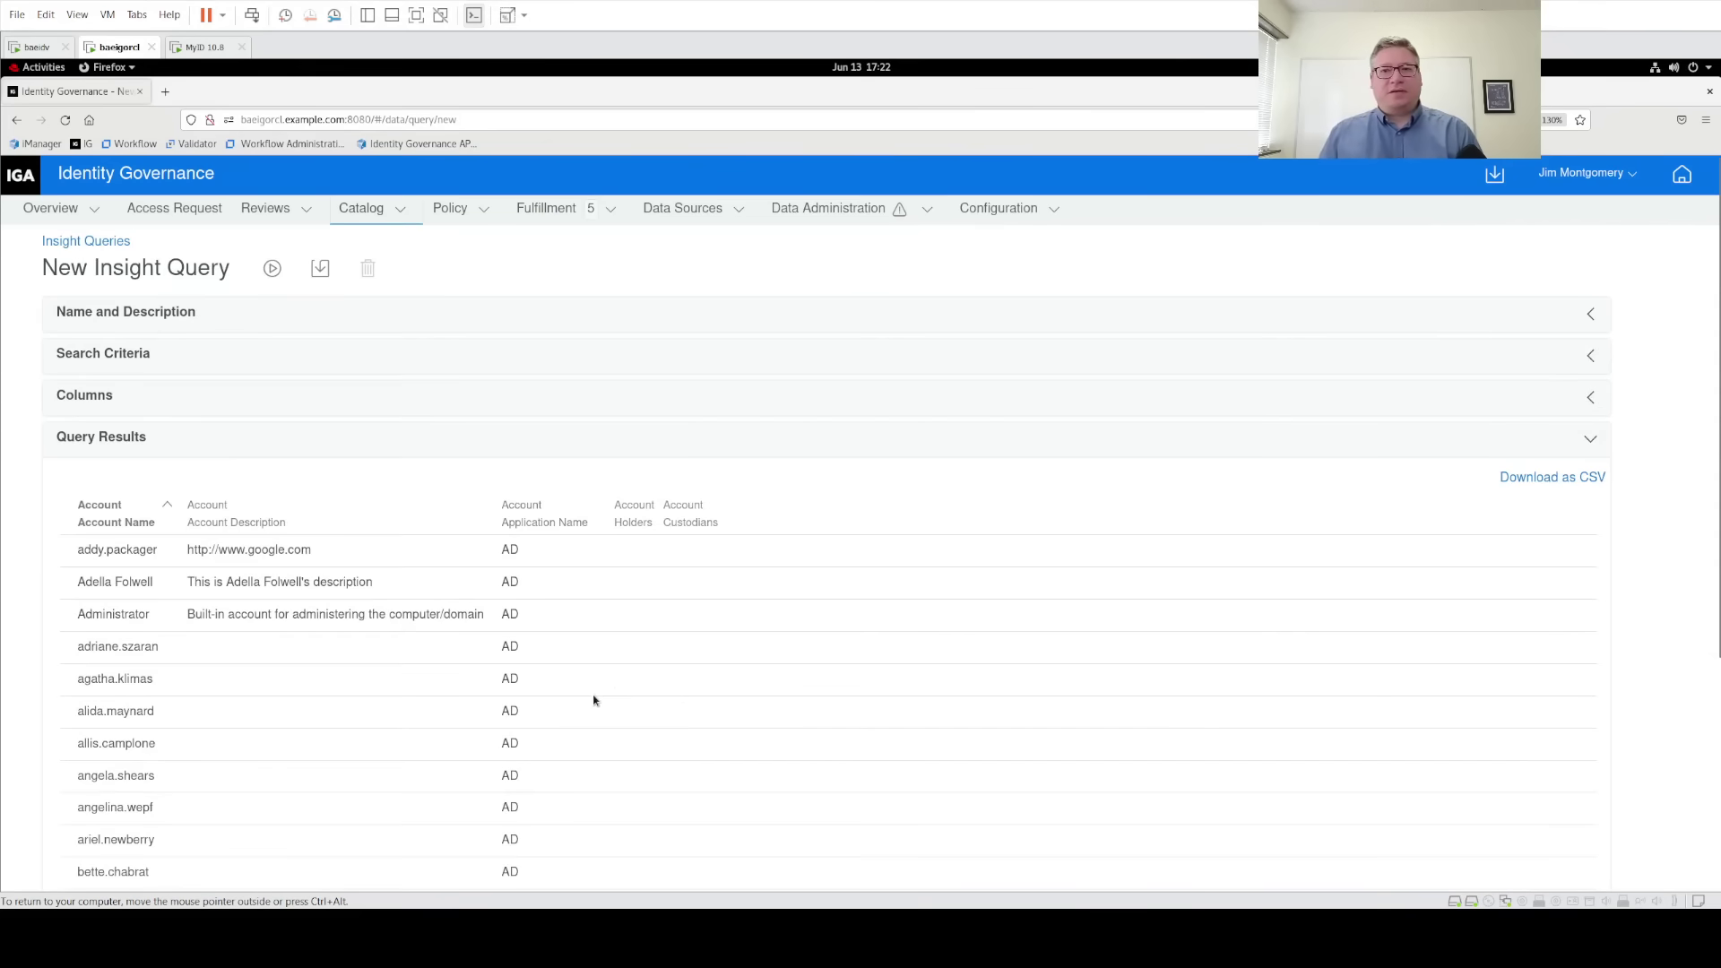
click(320, 270)
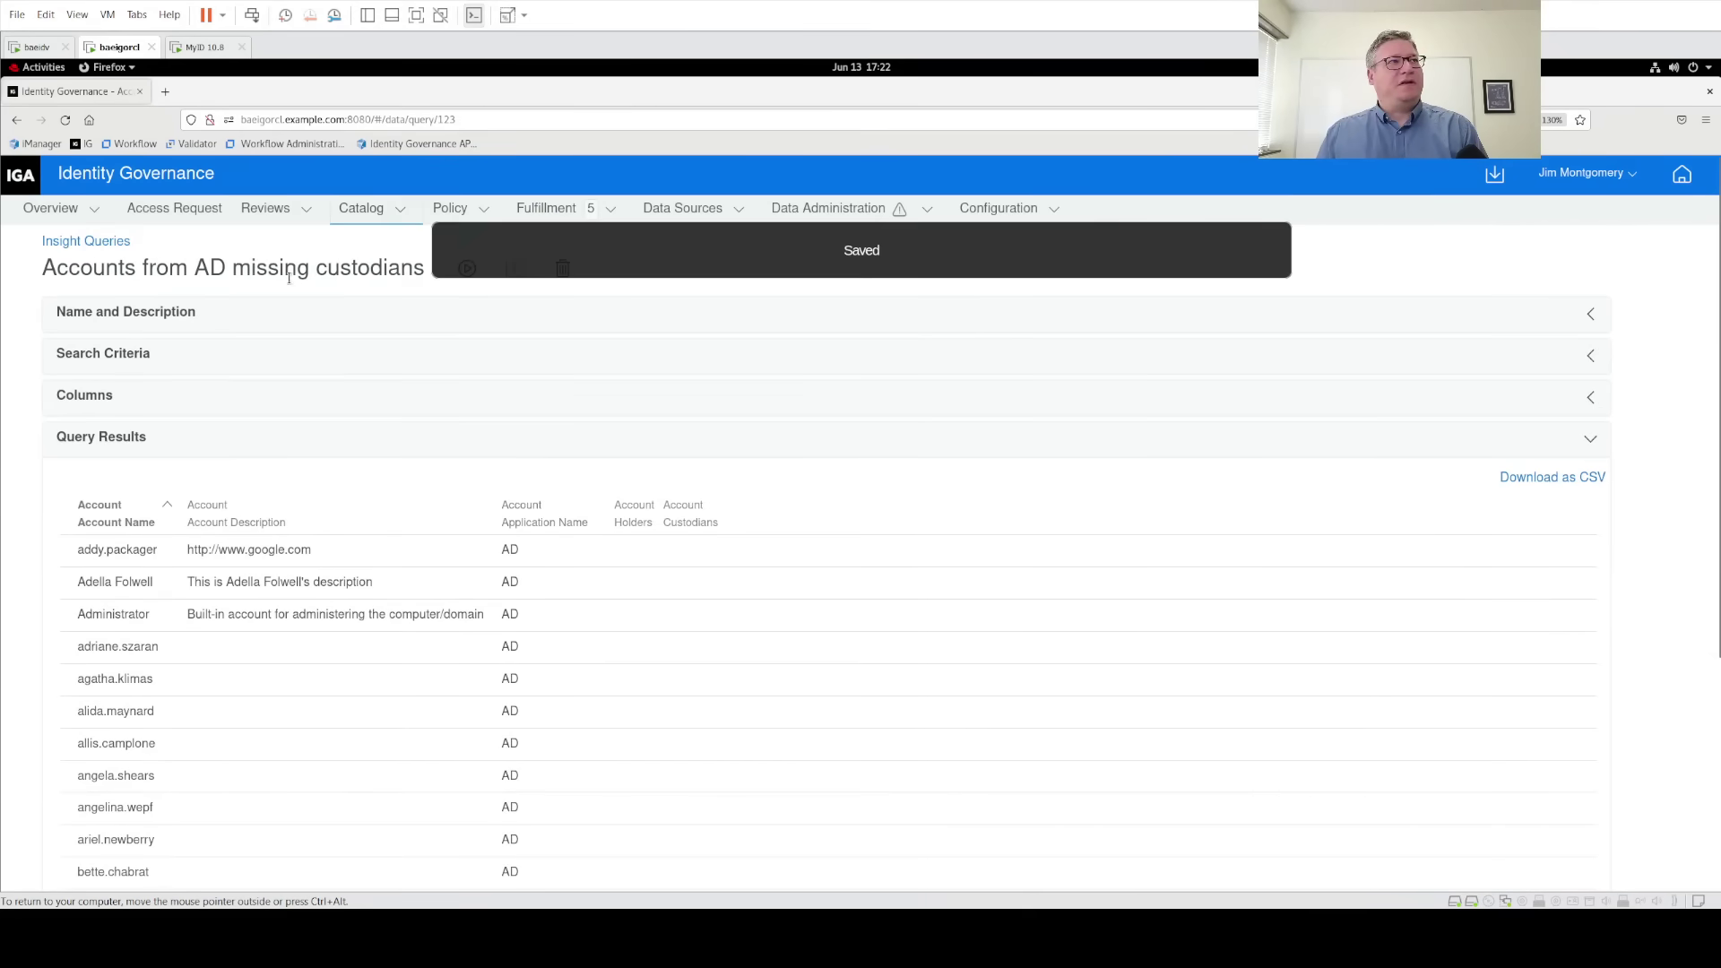
click(90, 243)
Start a new insight query named for review items and set it to search Review items
click(237, 249)
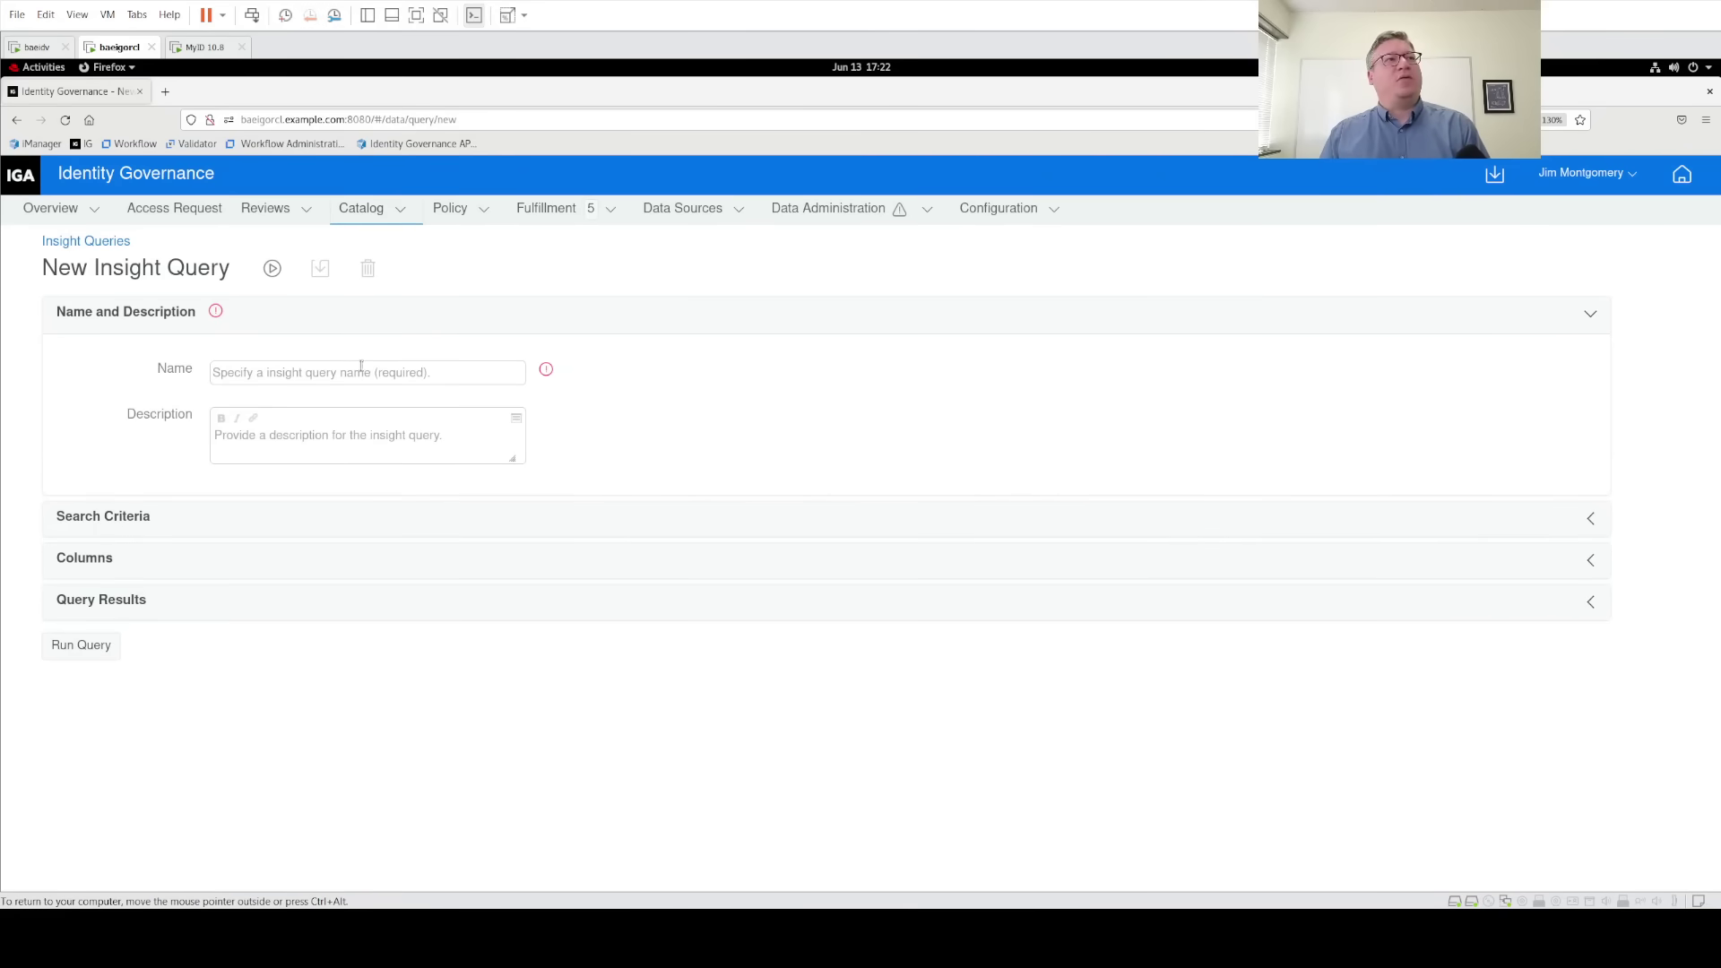
text(Review items approved by Jim)
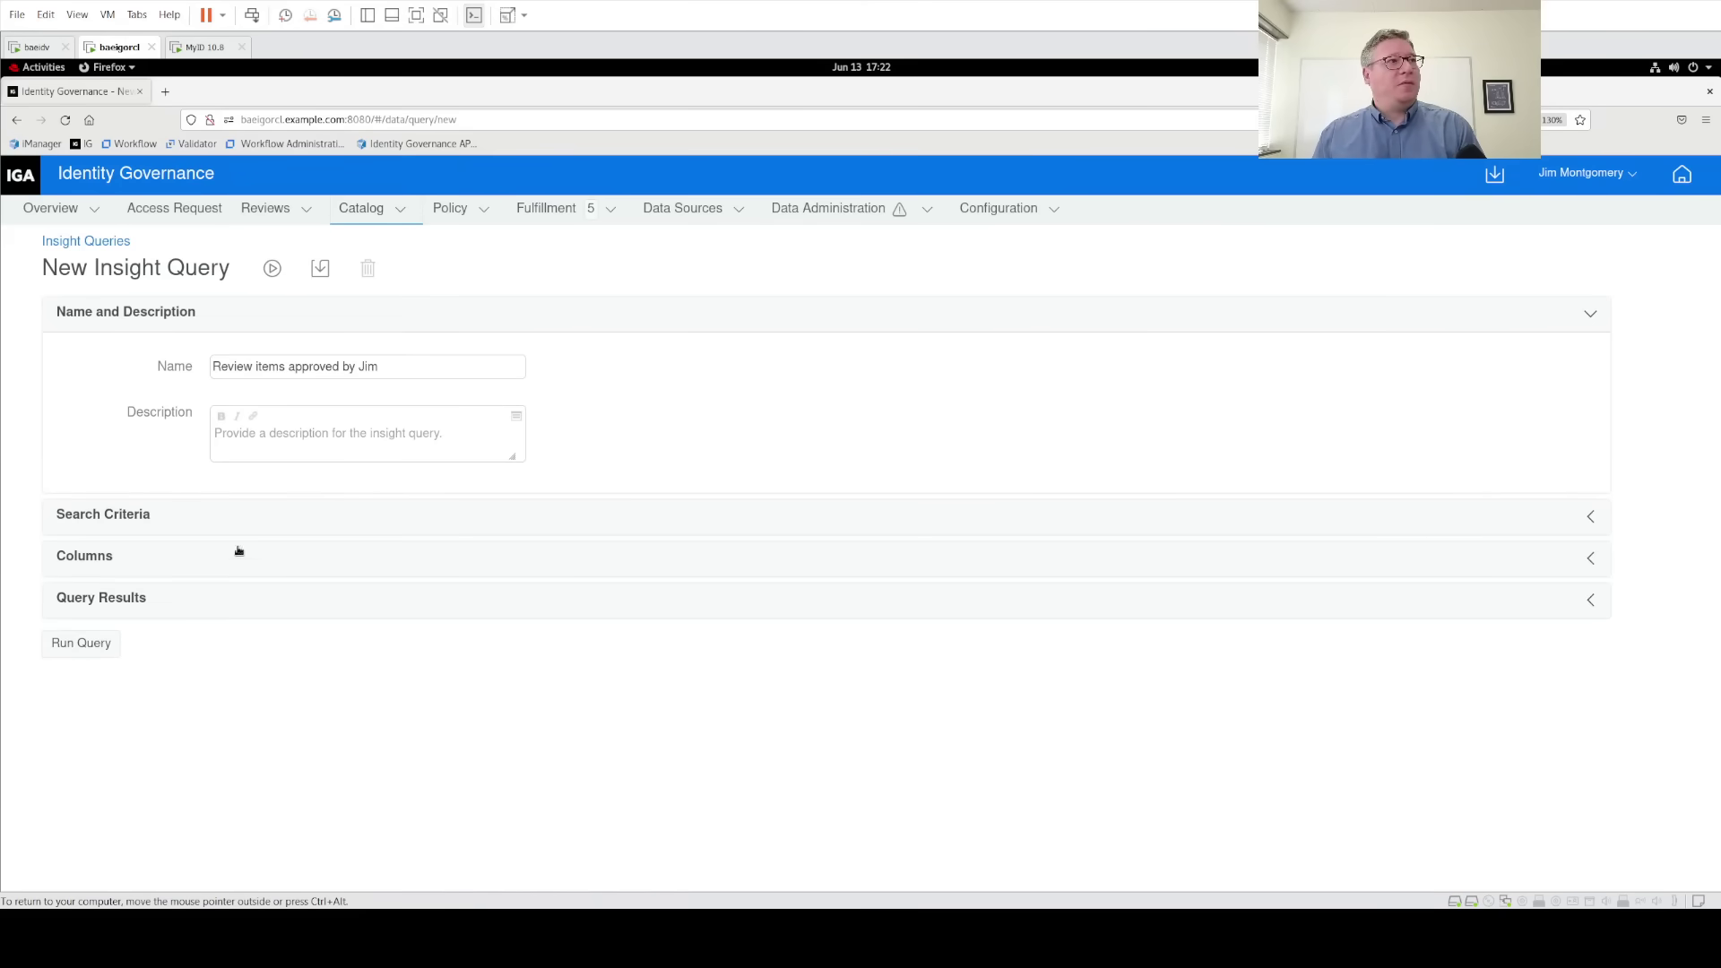
click(244, 525)
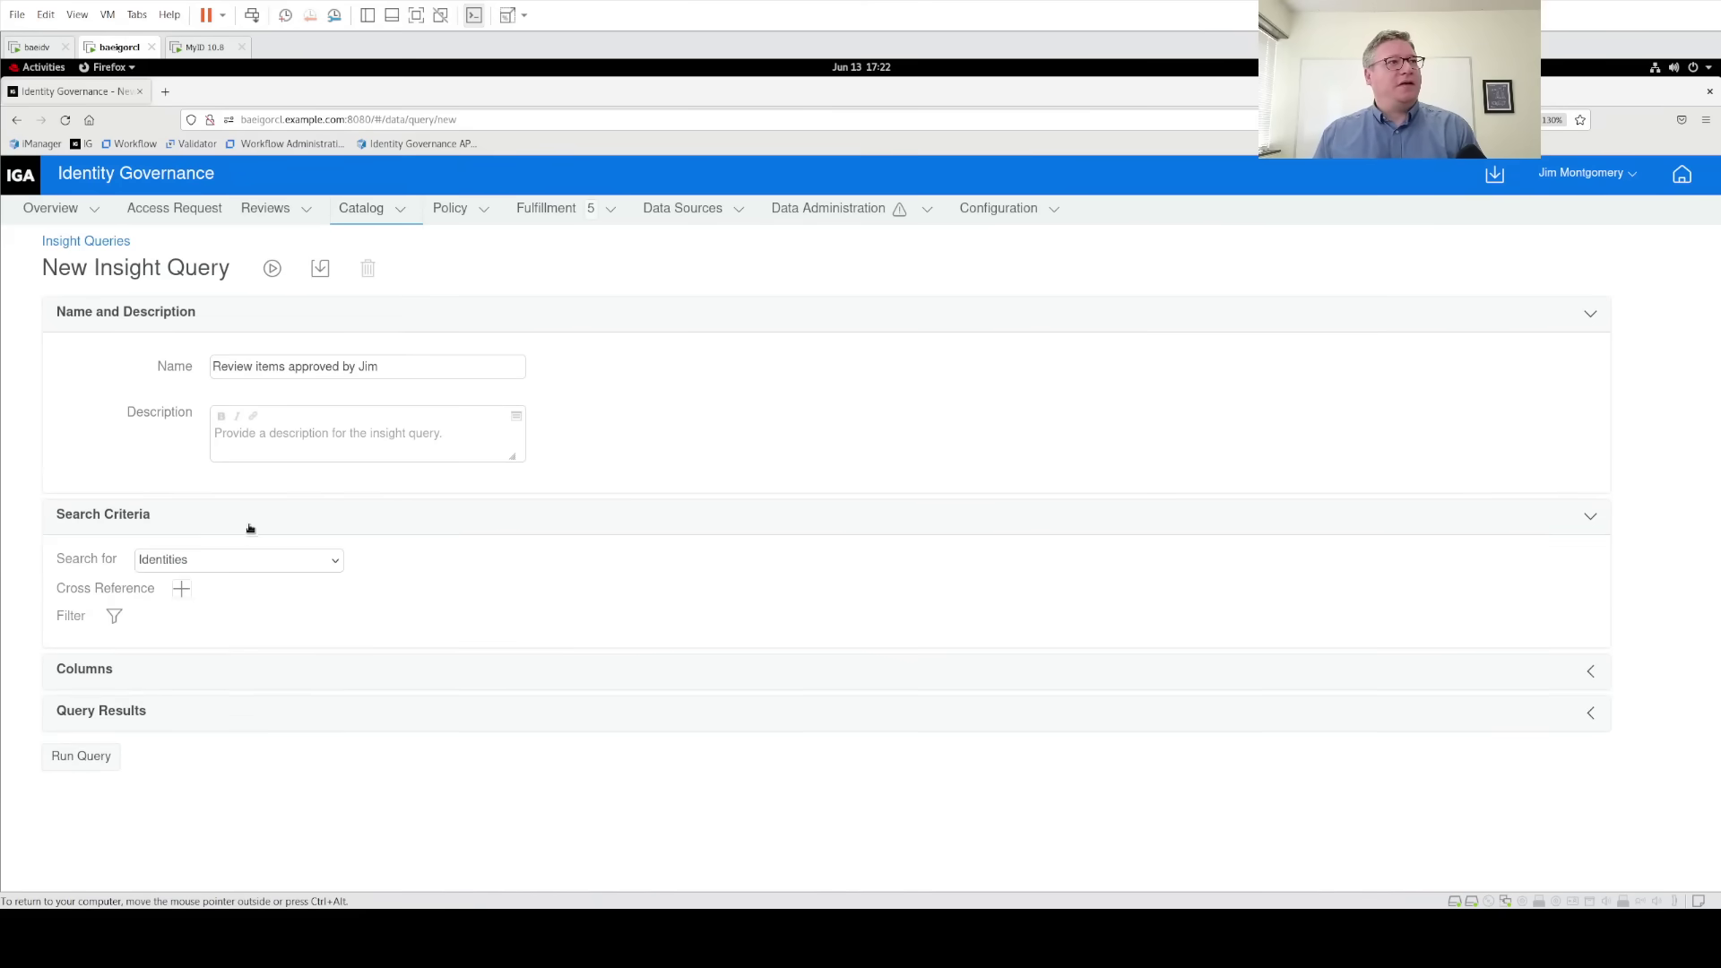
click(184, 562)
scroll(200, 533, down, 1)
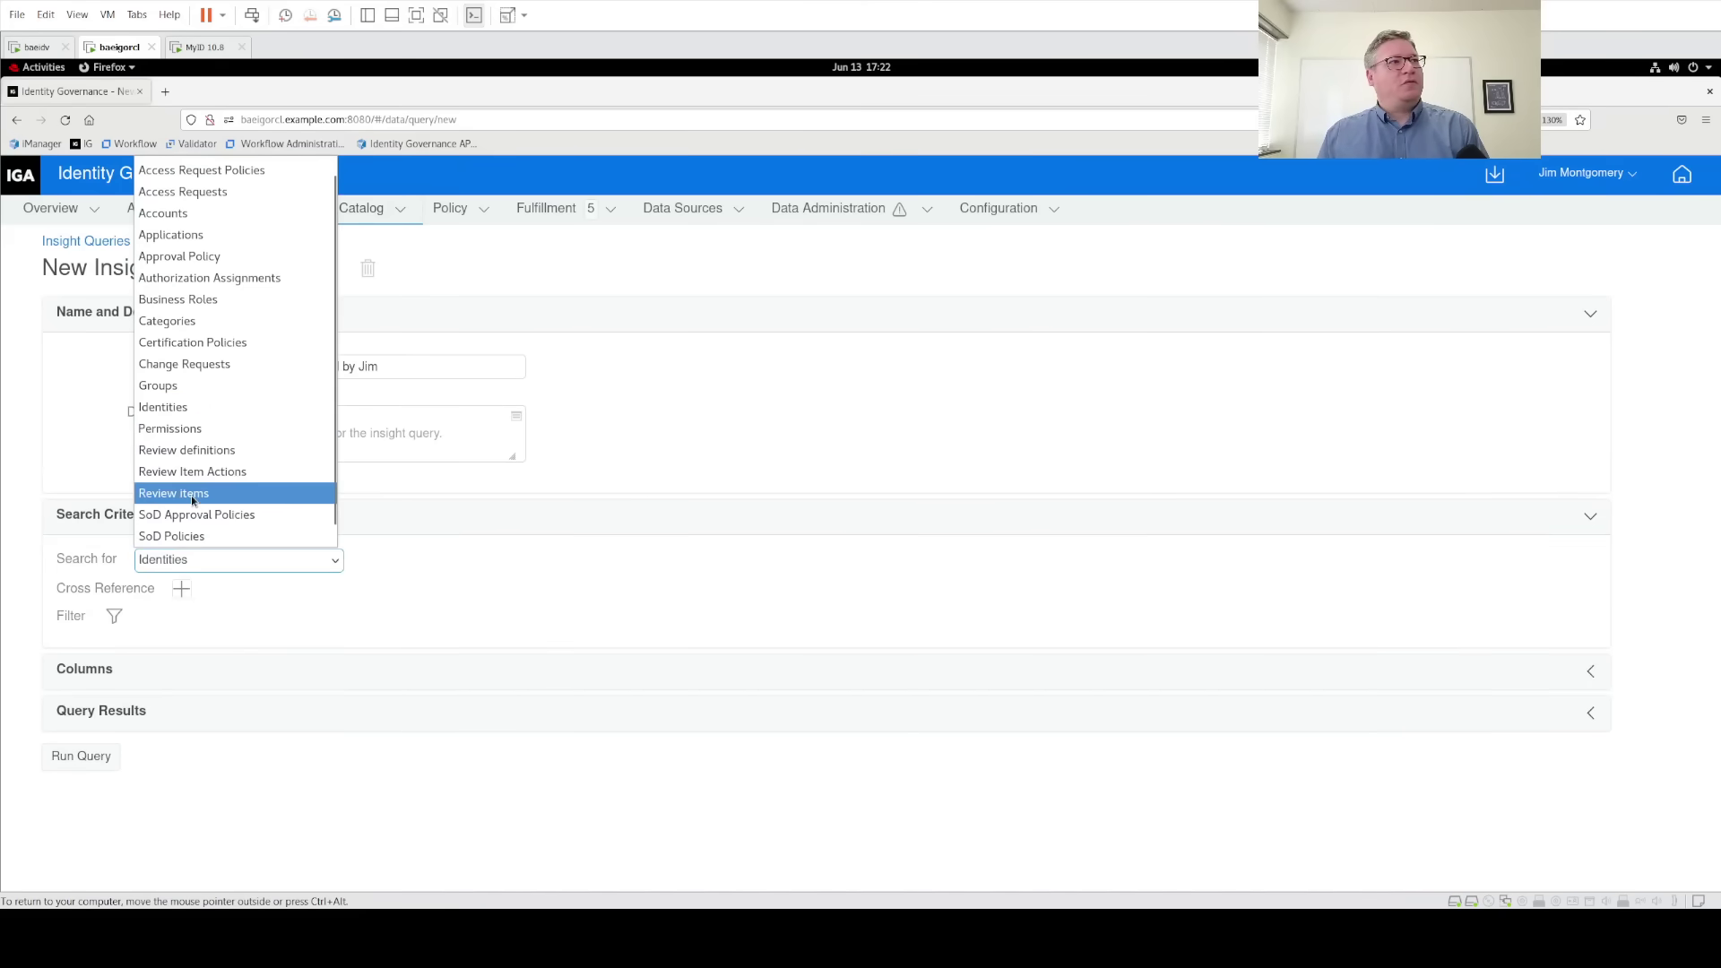
click(194, 494)
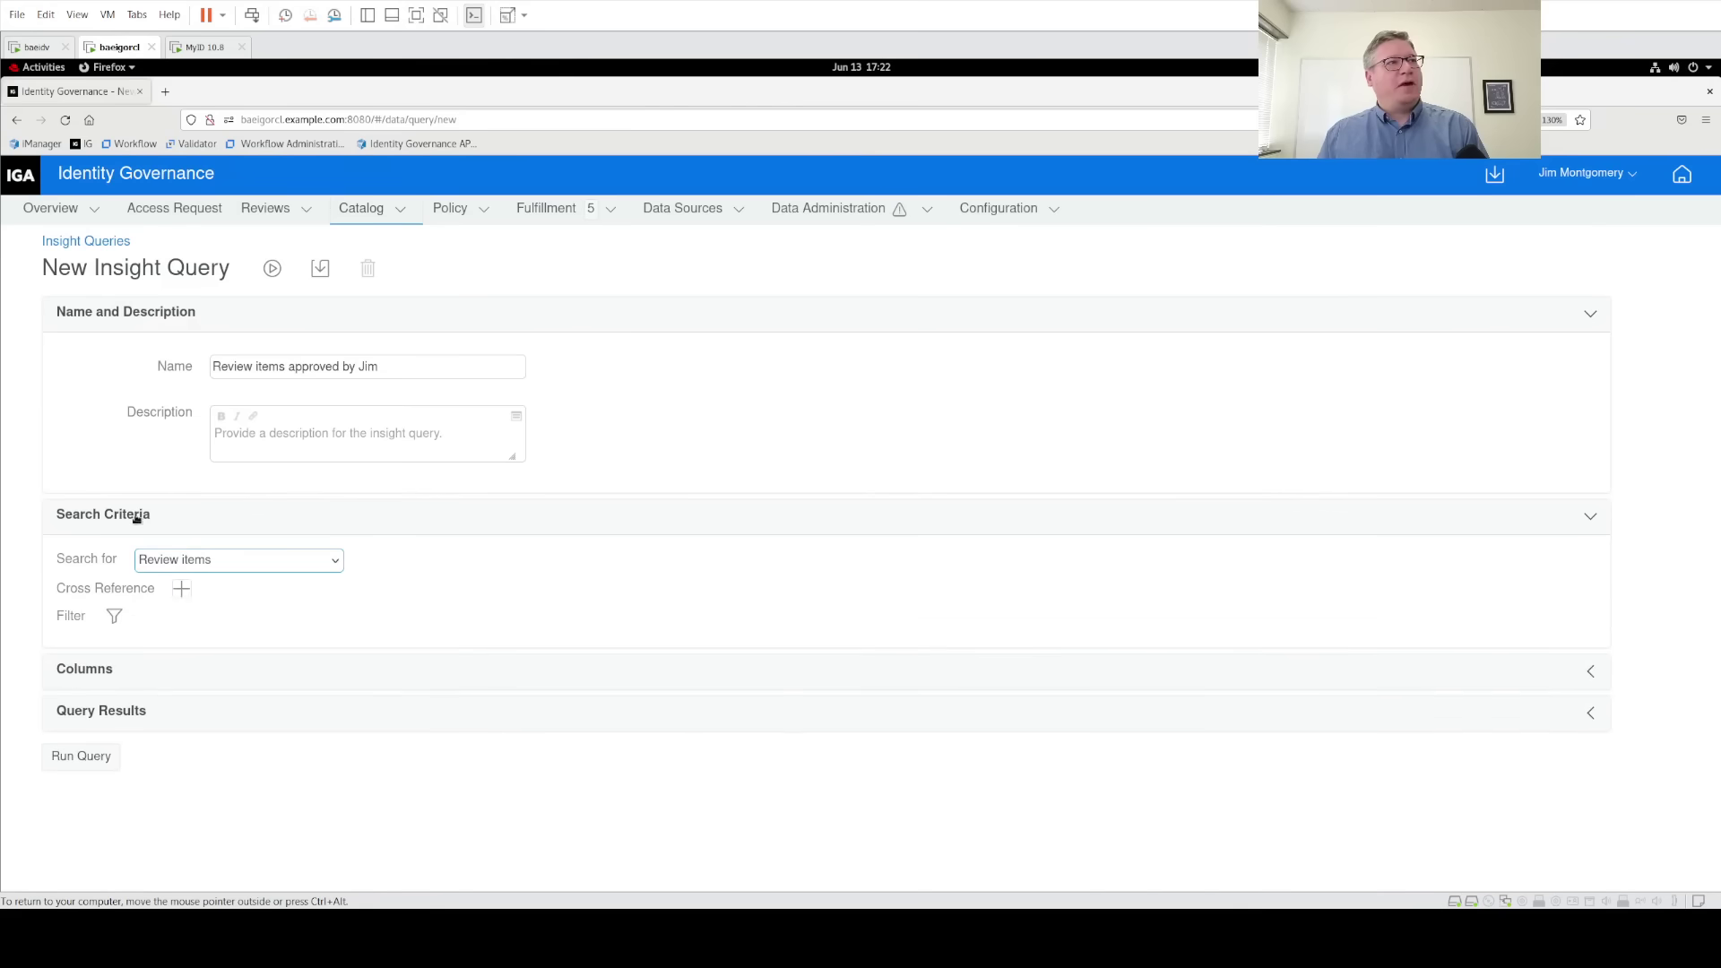
Open the Cross Reference options to prepare an Approved By reference
click(181, 590)
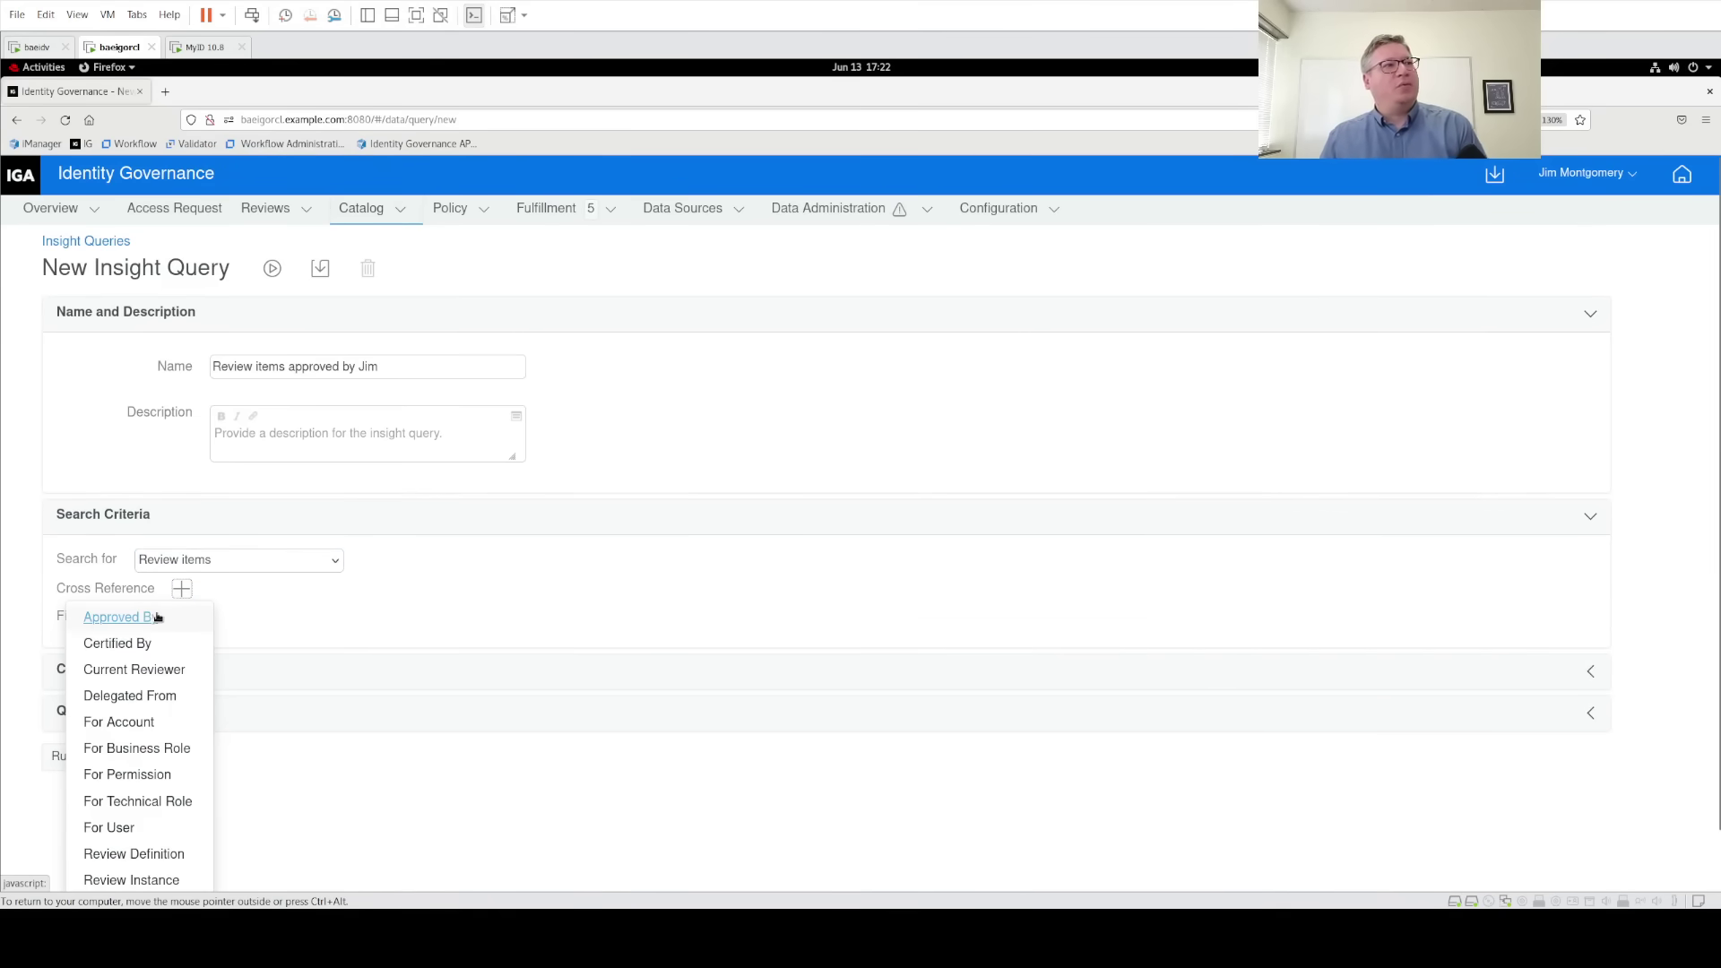
click(251, 569)
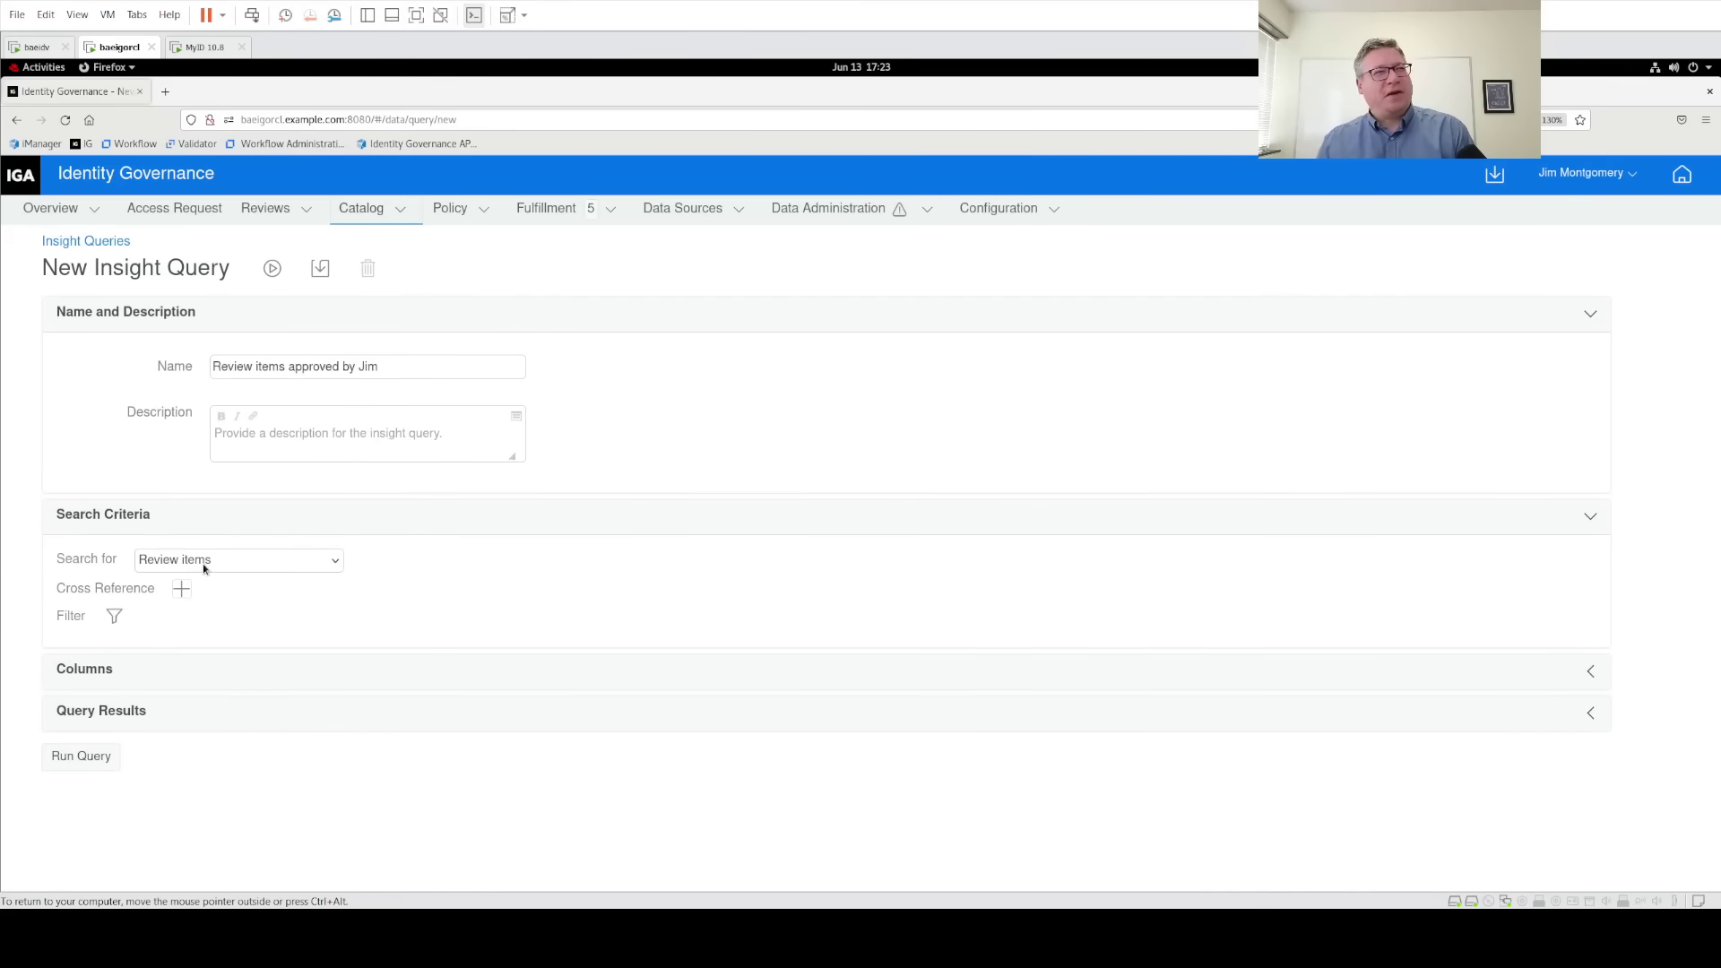
click(182, 589)
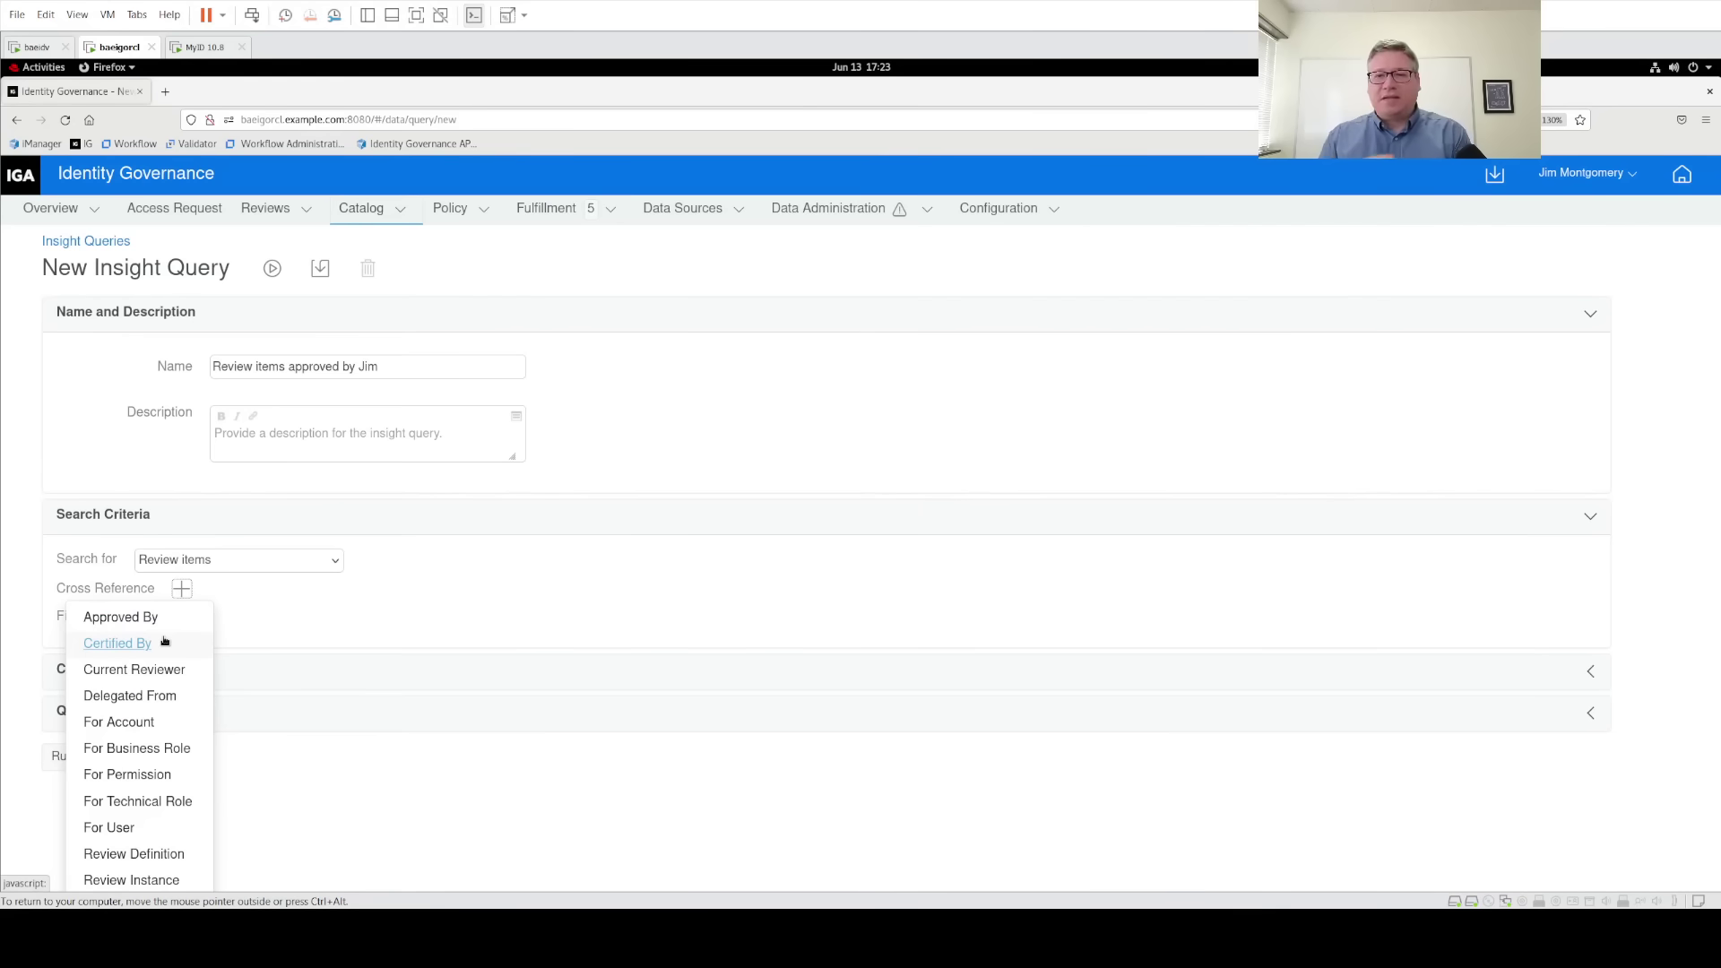
Cross-reference Approved By and filter Approved By: Display Name equal to the approver's name
click(162, 617)
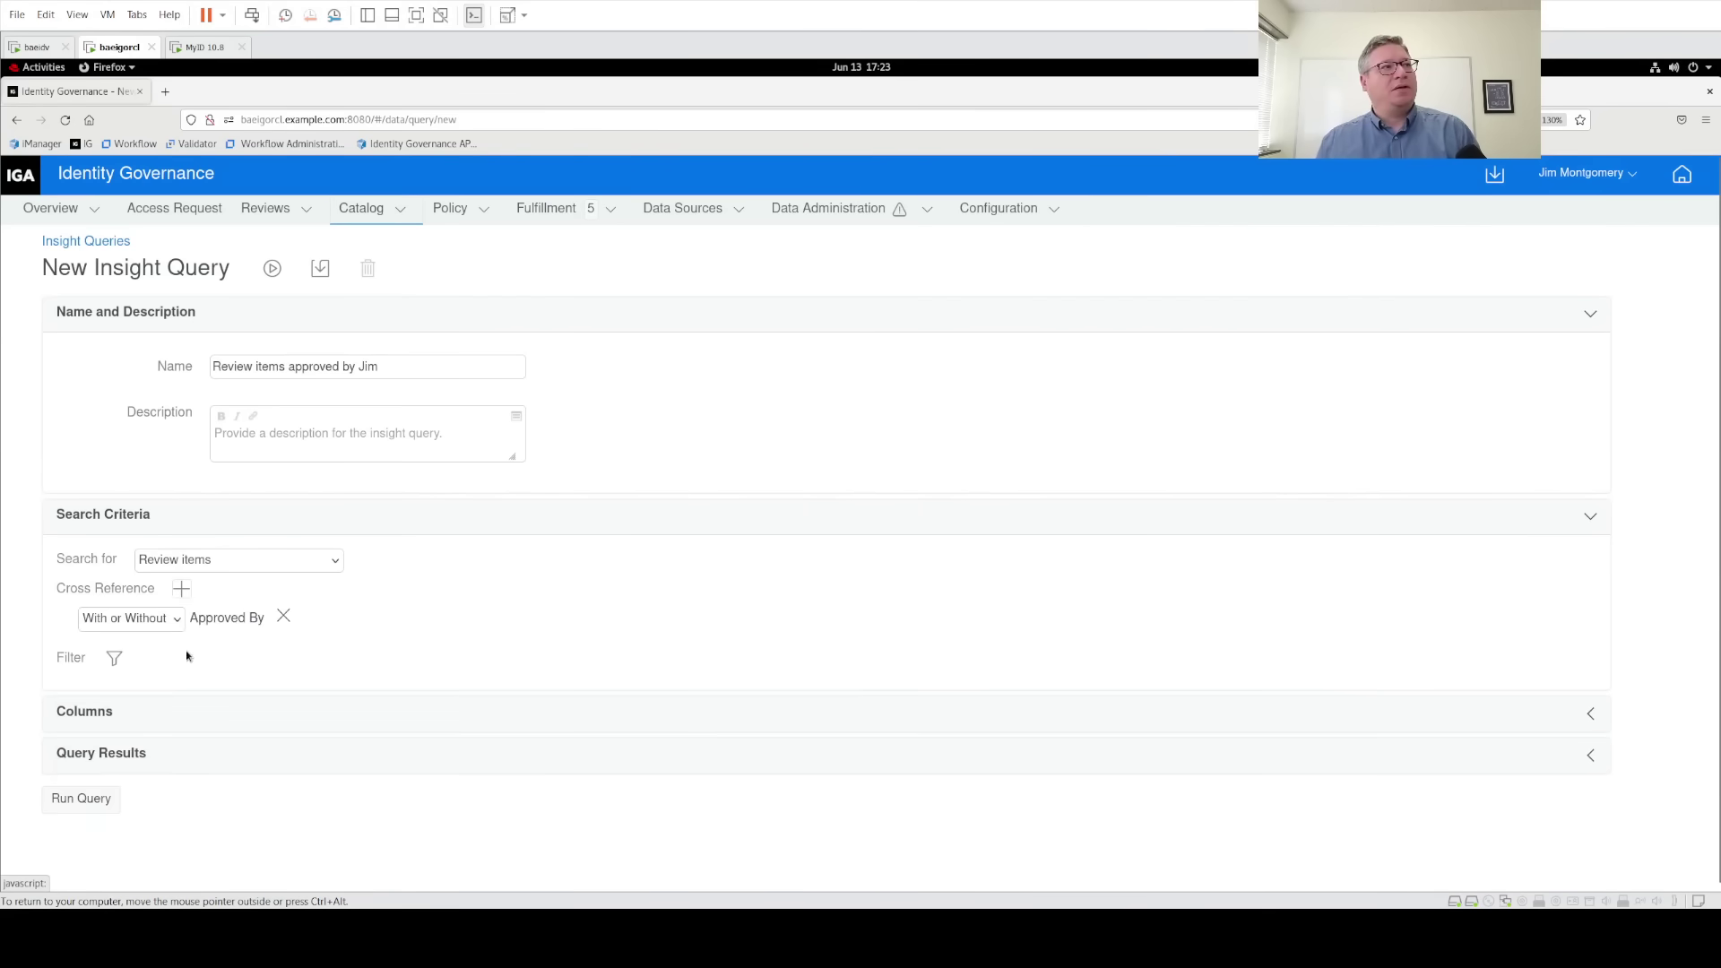
click(116, 657)
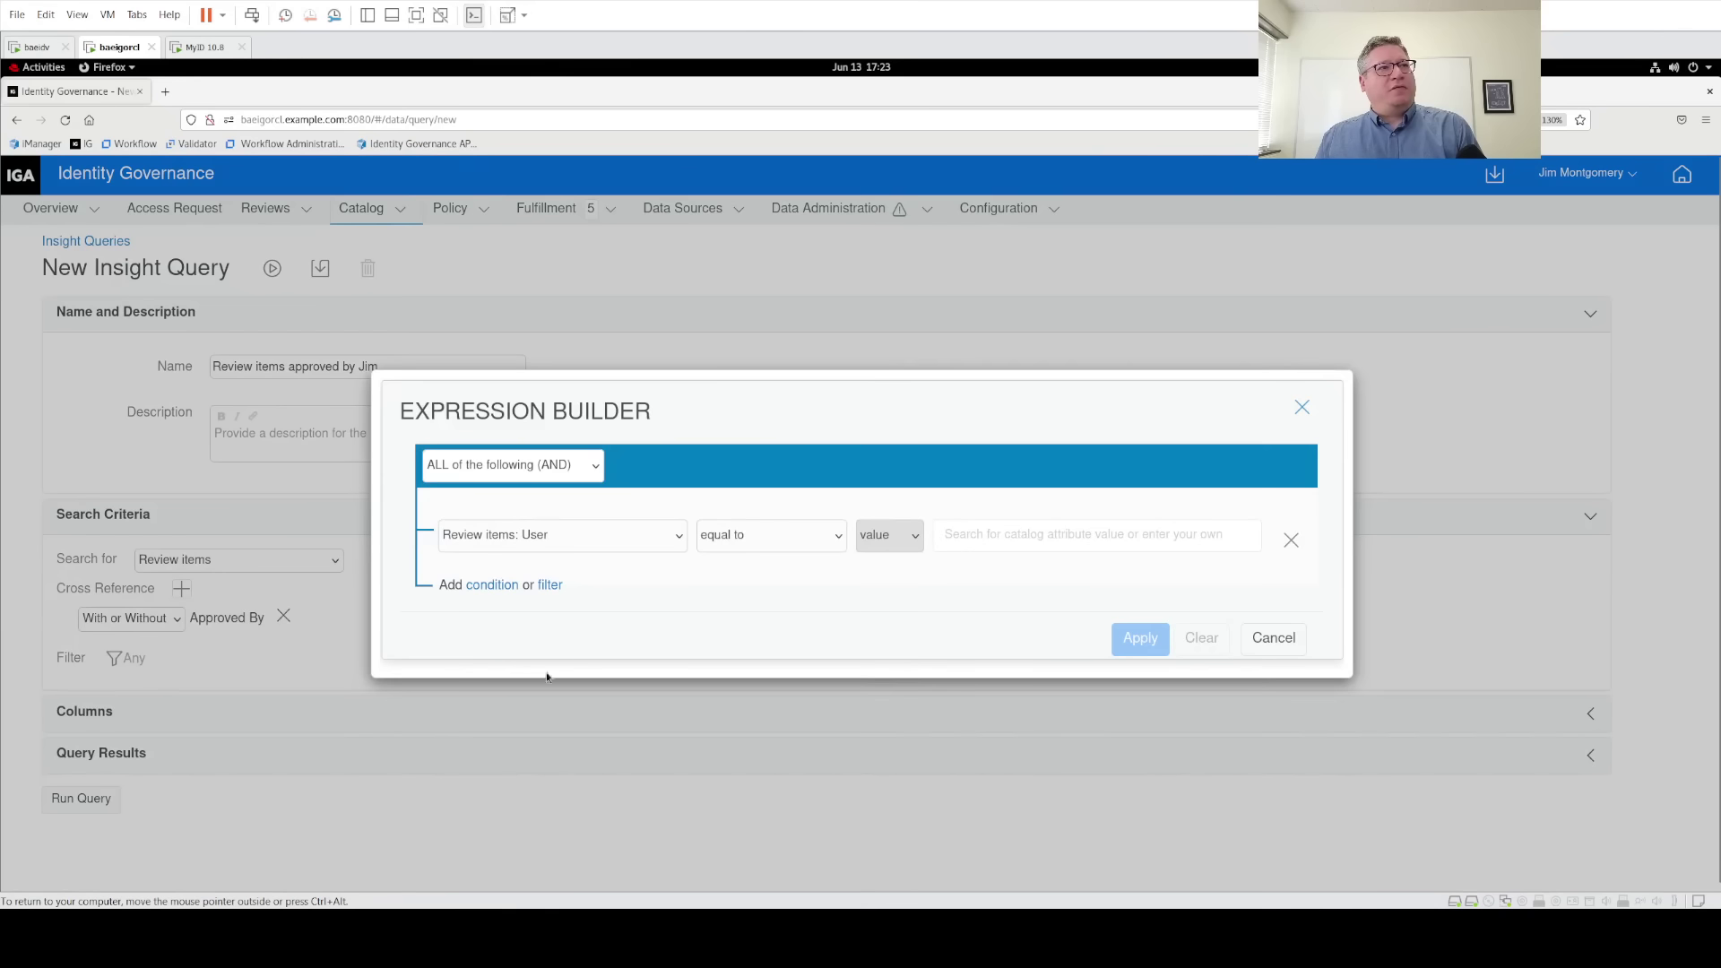
click(570, 534)
scroll(570, 430, down, 5)
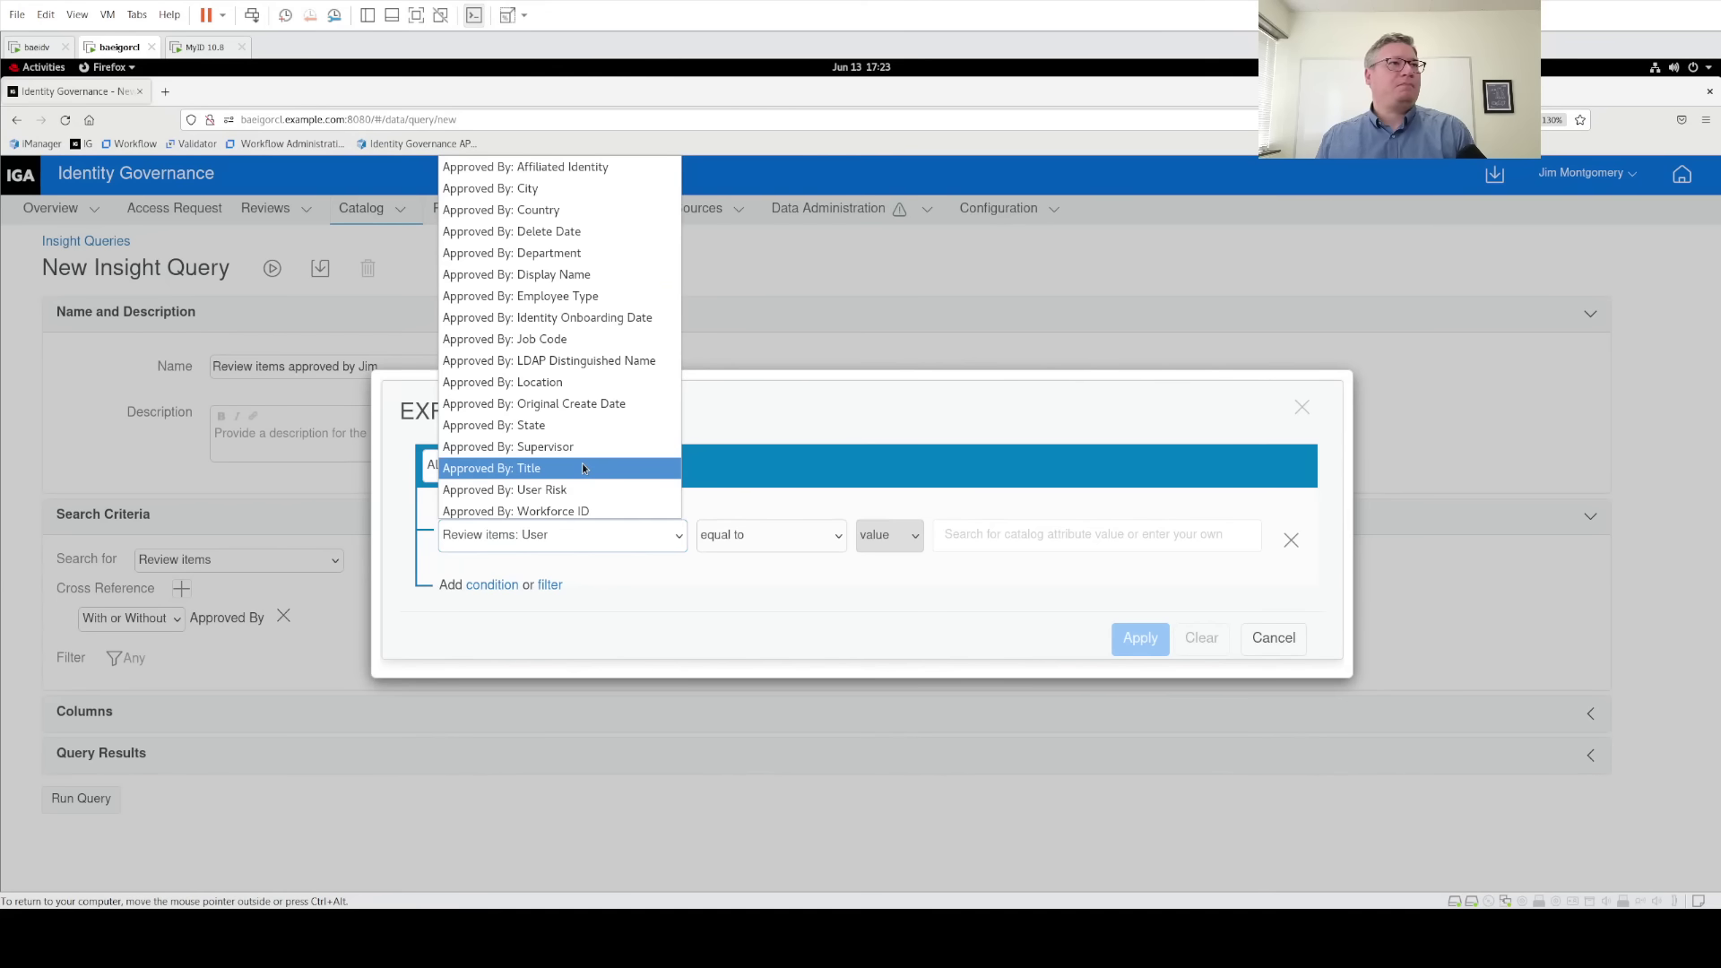
scroll(583, 462, down, 5)
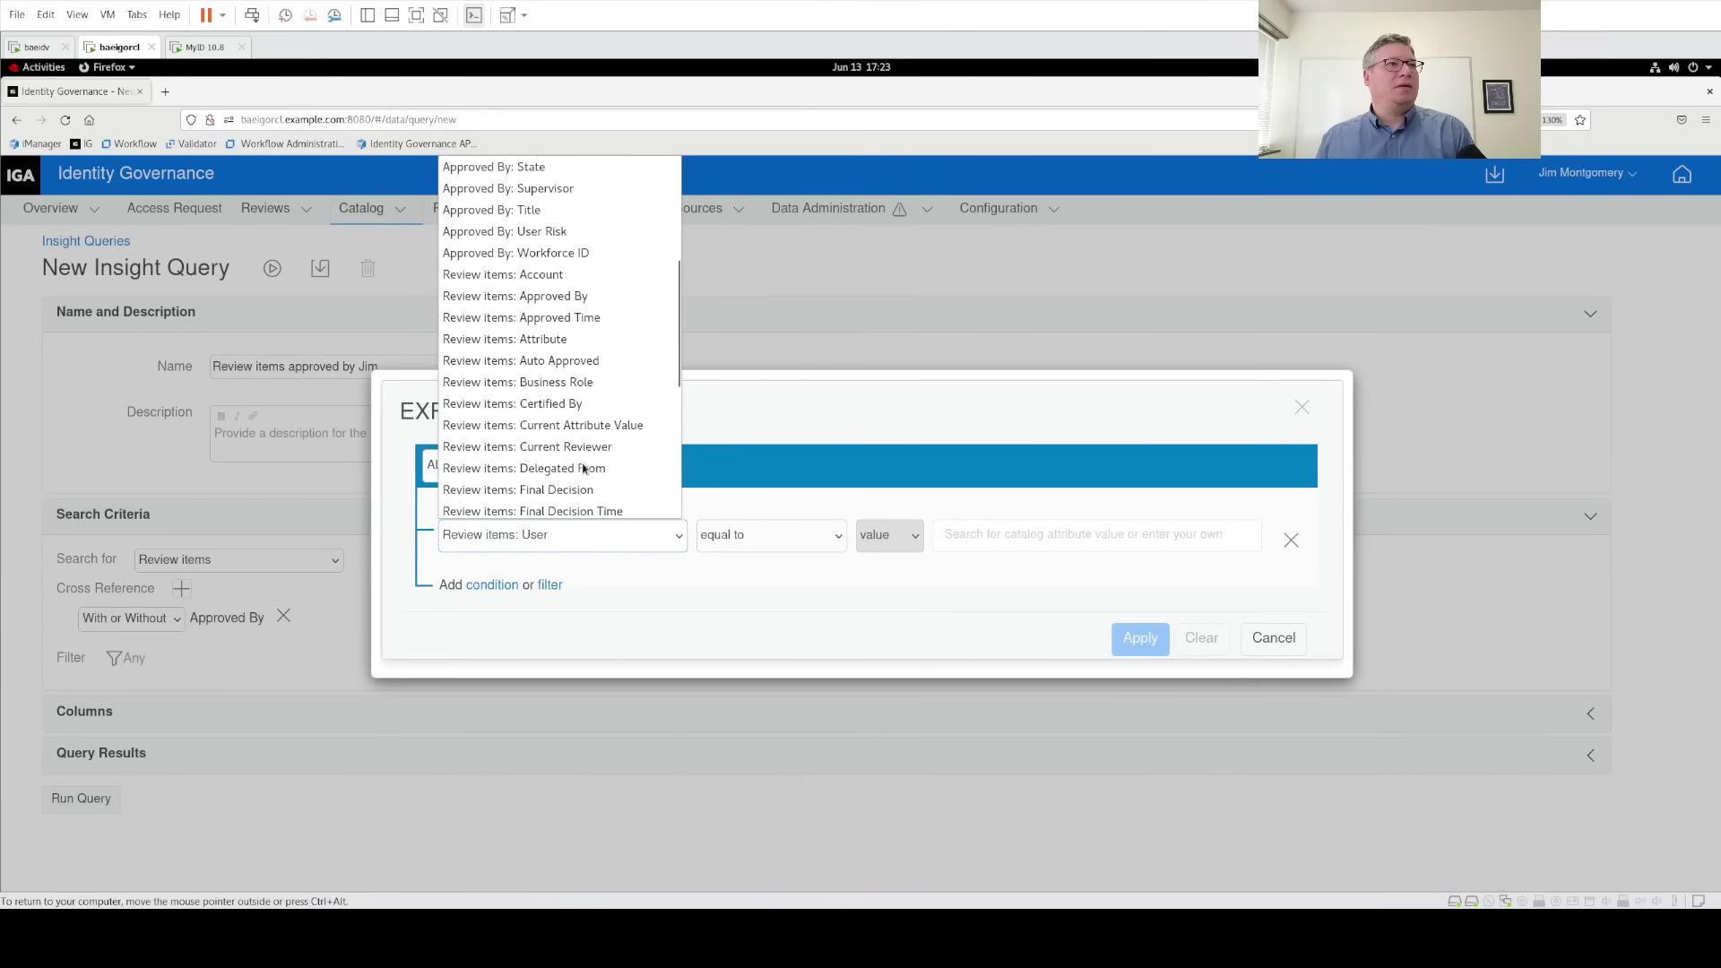
scroll(578, 458, up, 5)
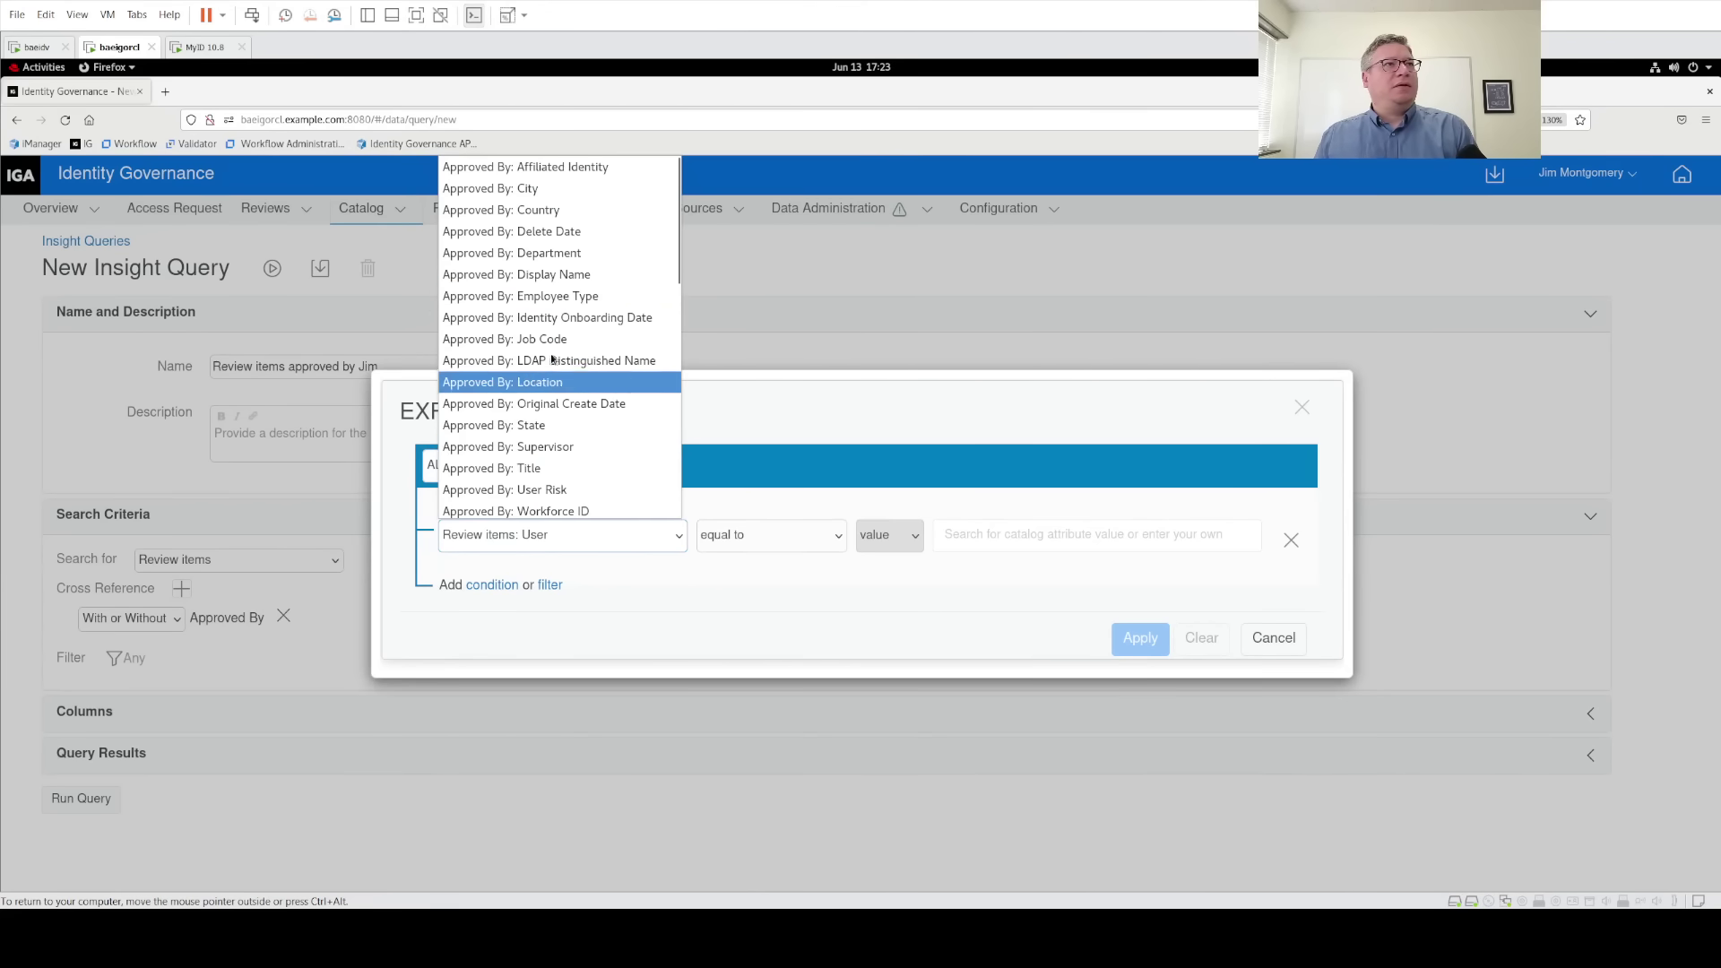
click(558, 281)
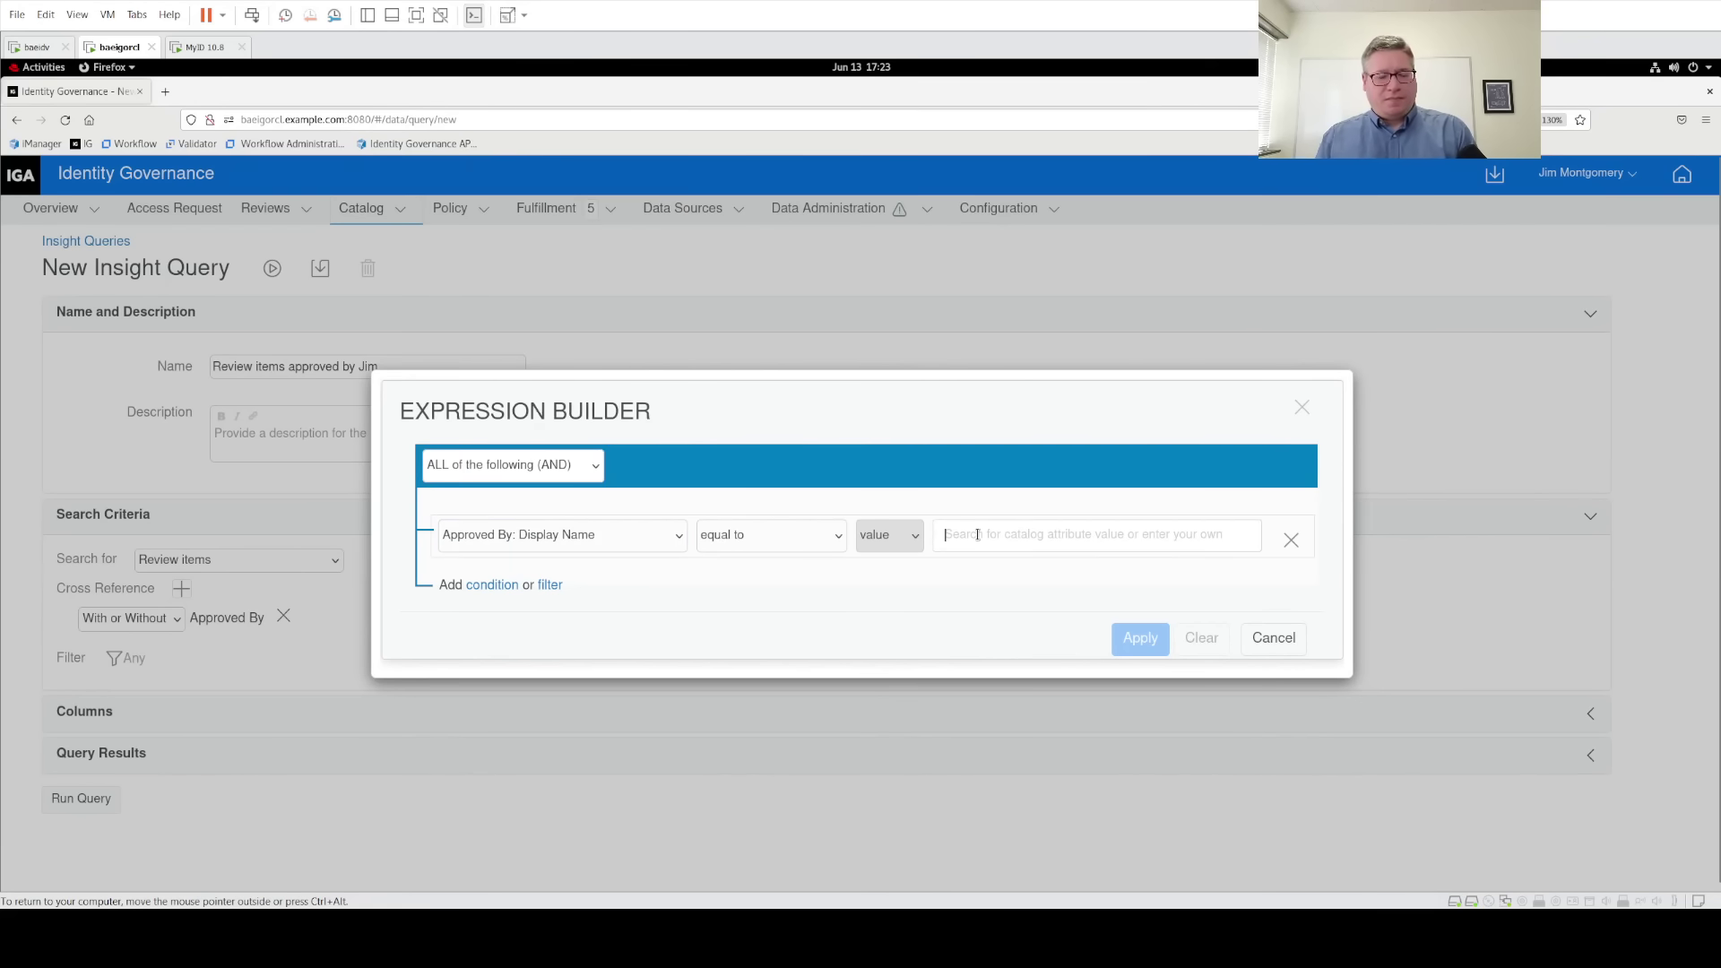
text(Montgomery)
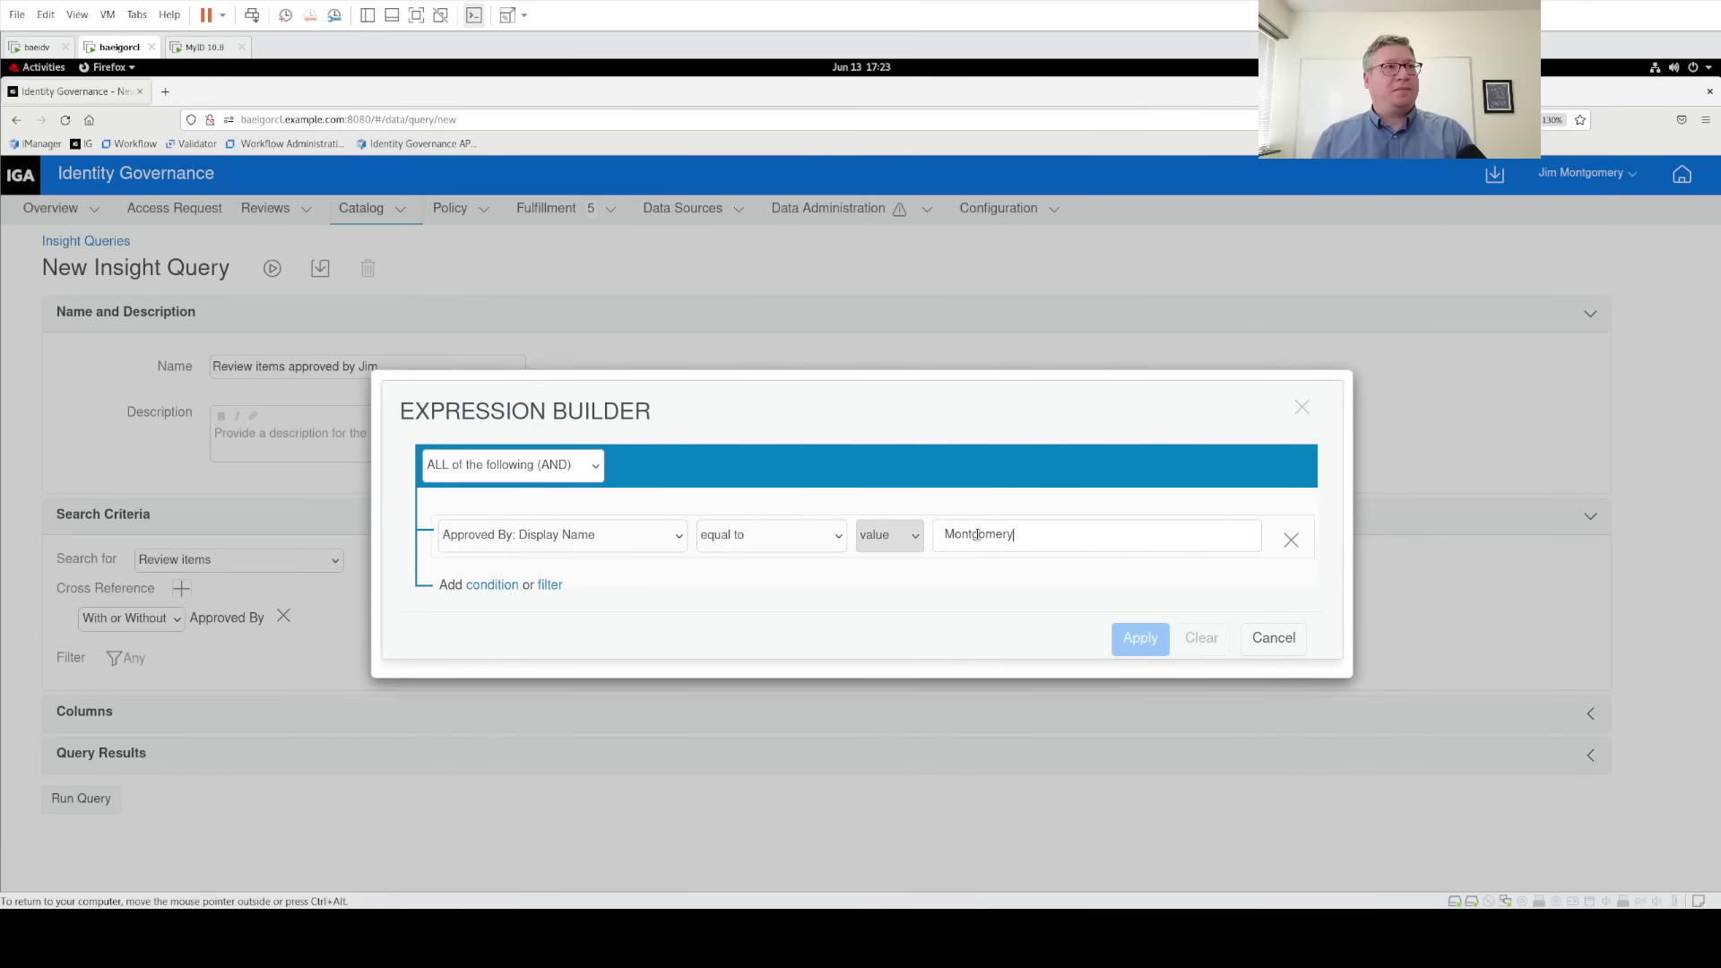
click(981, 573)
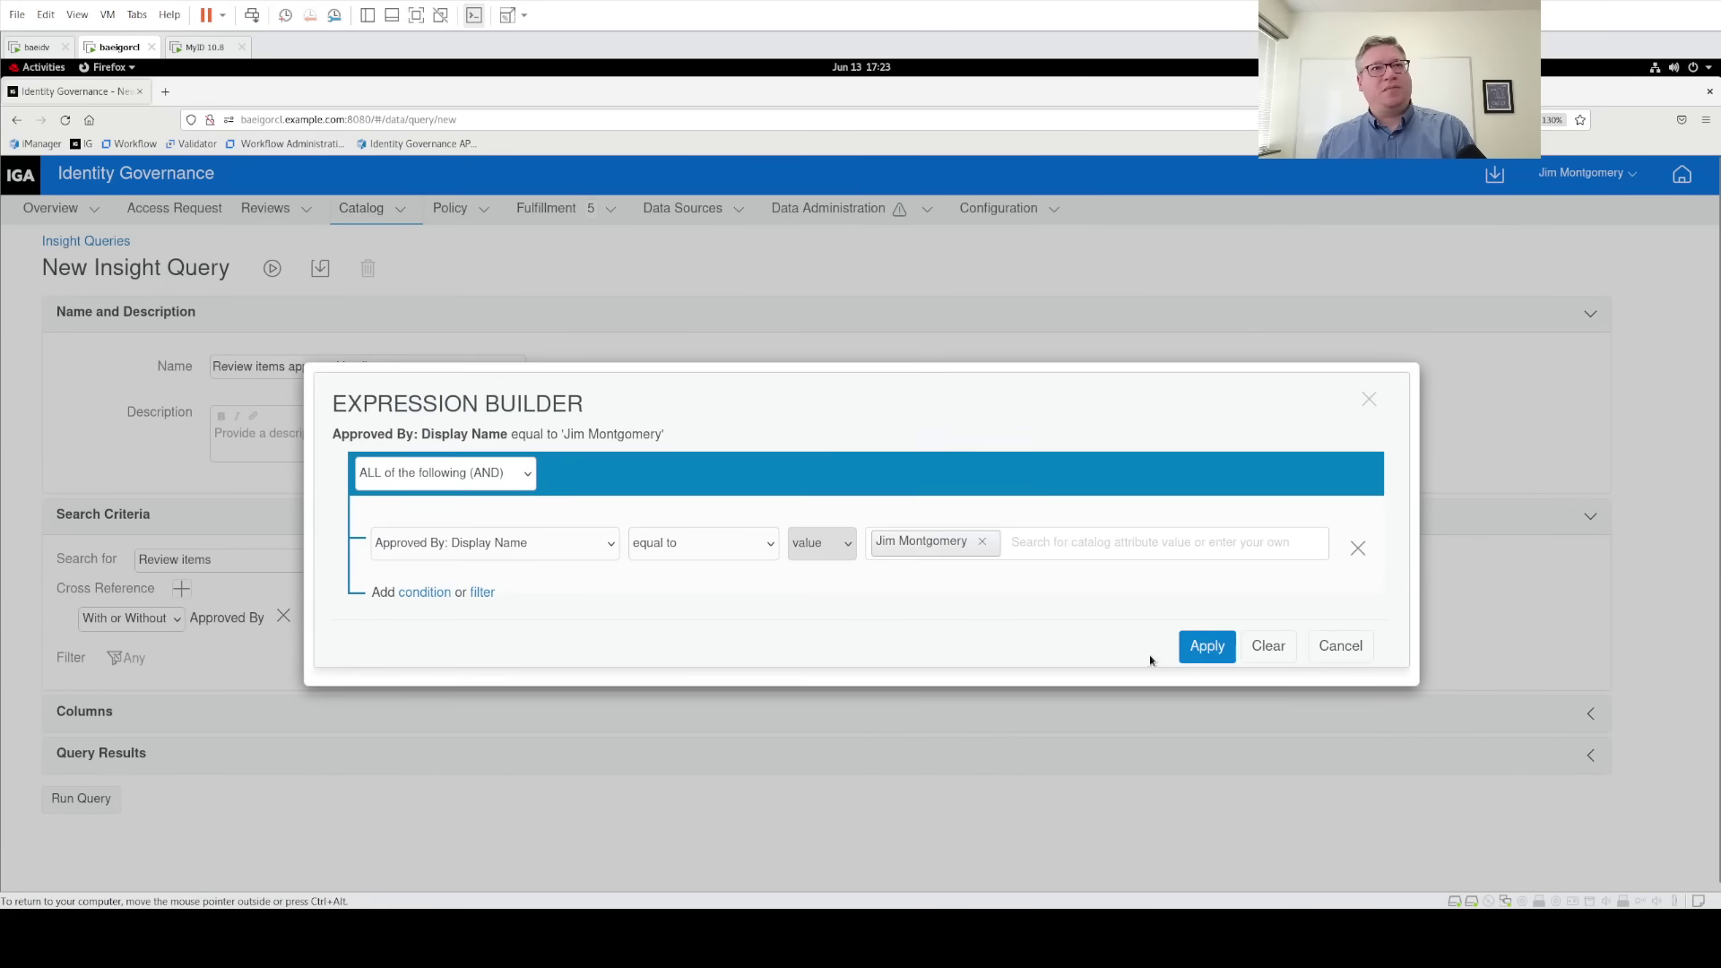
click(1197, 655)
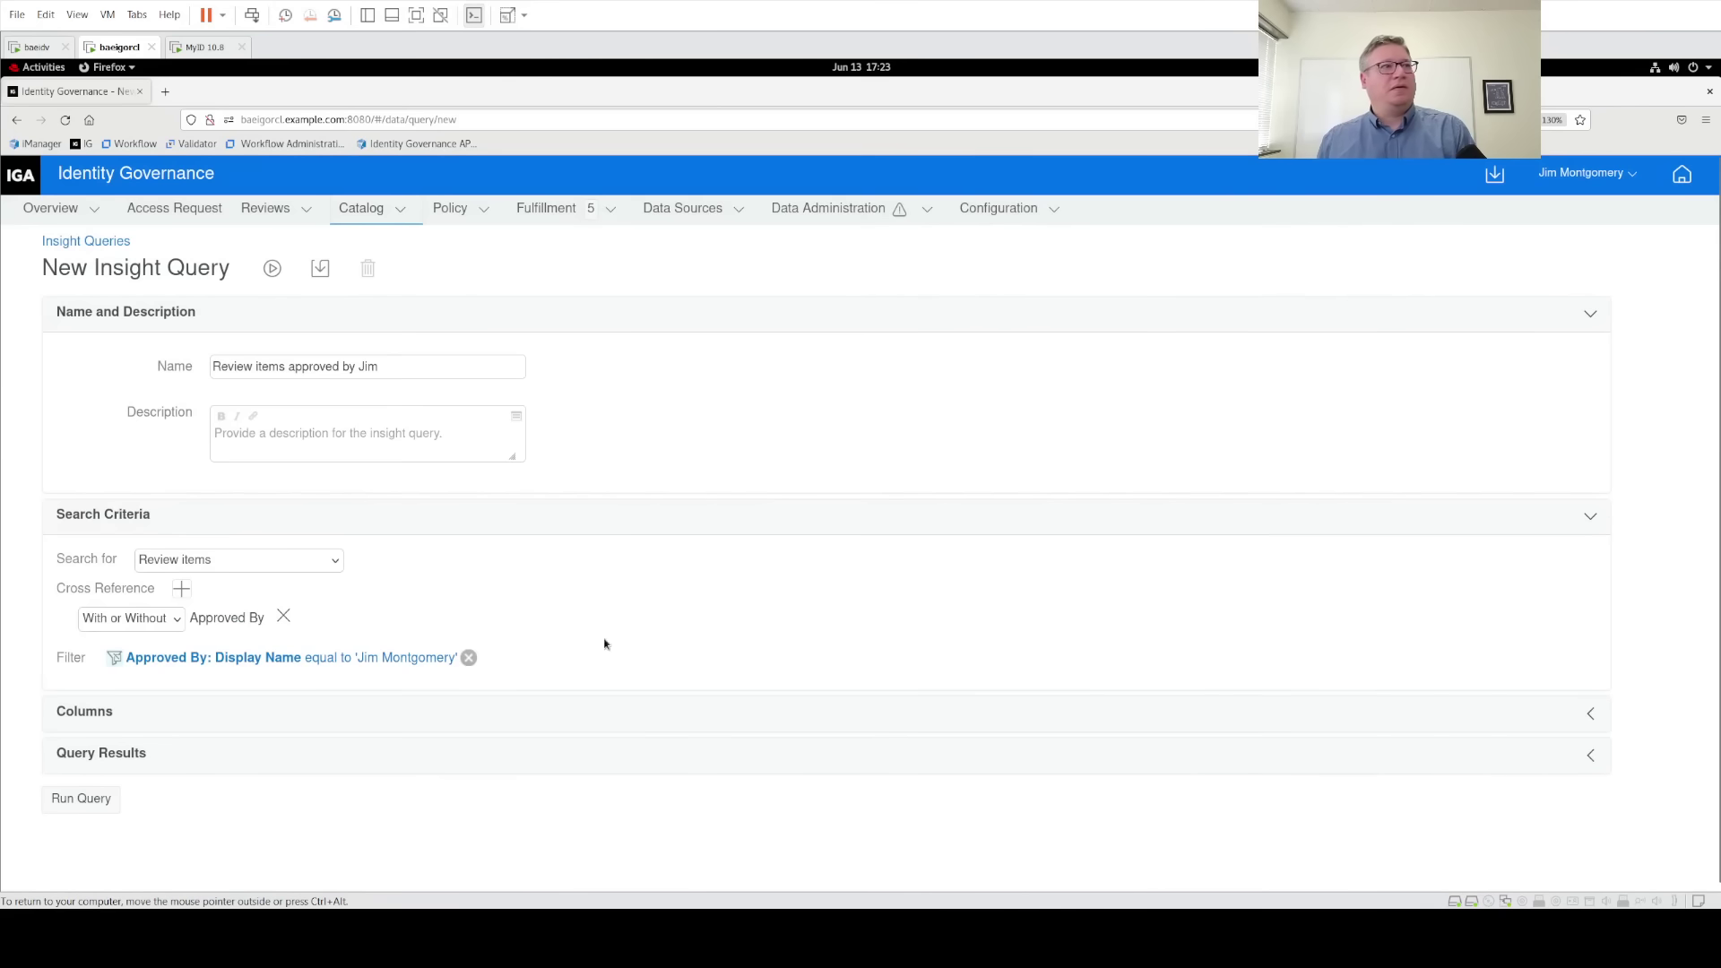
Review the result columns and run the approver's review items query
click(121, 717)
scroll(626, 666, down, 3)
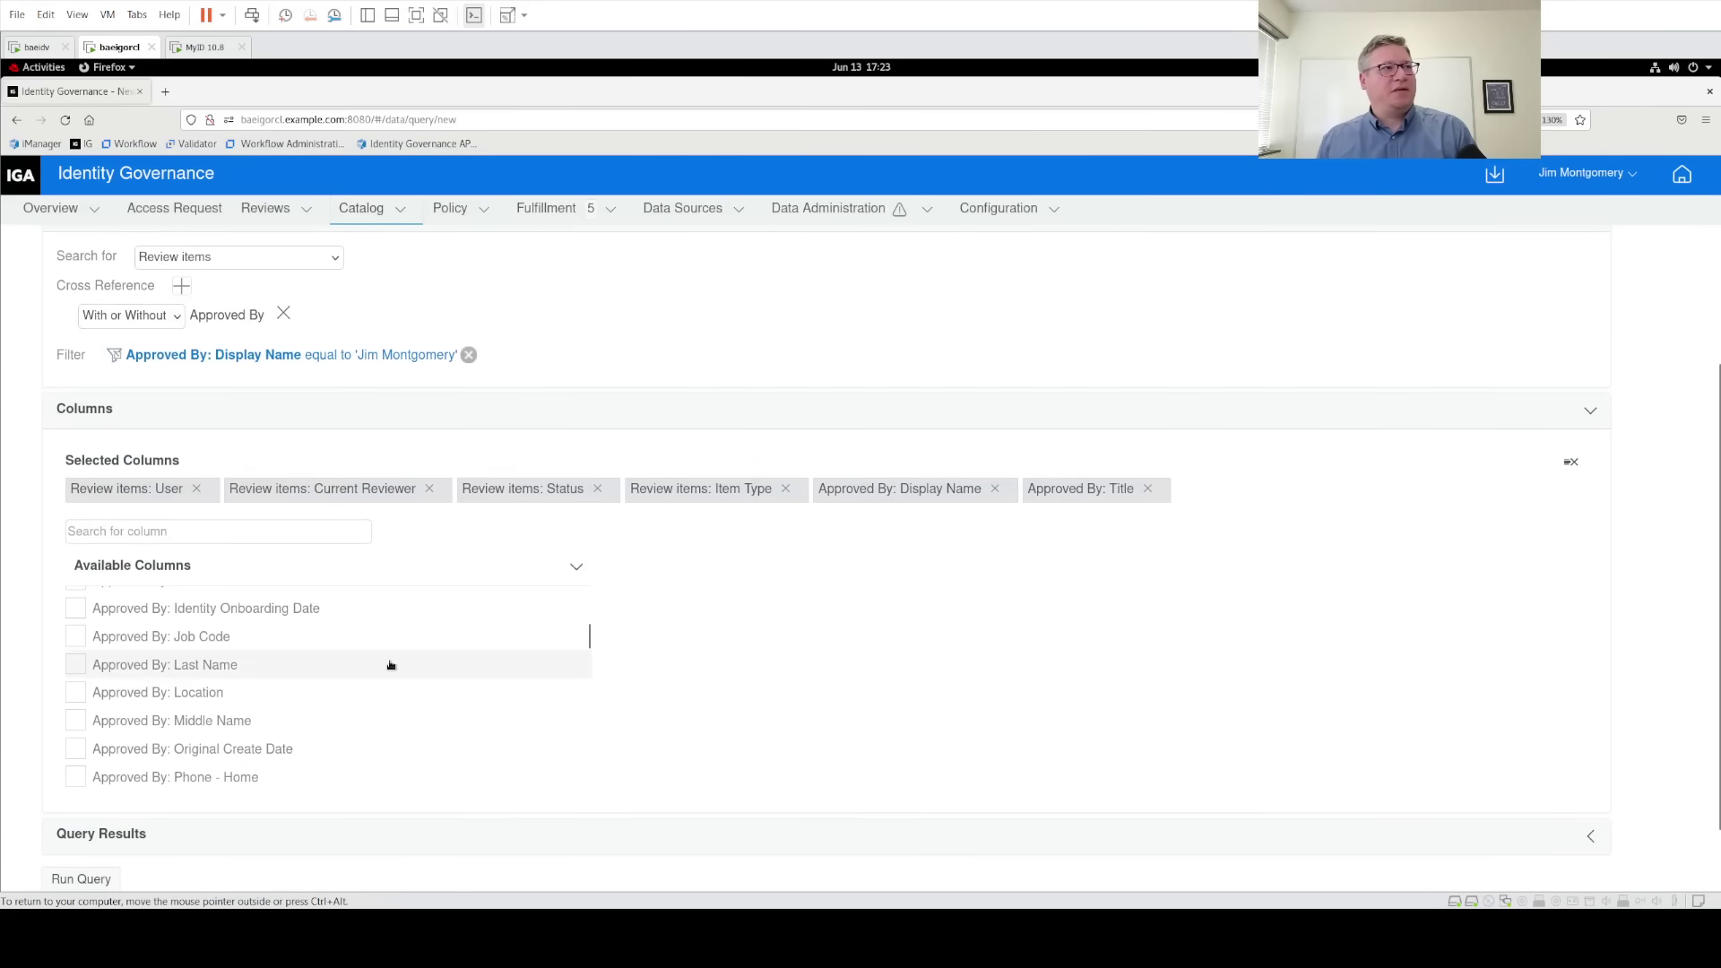
scroll(389, 664, down, 5)
scroll(699, 674, down, 1)
click(81, 791)
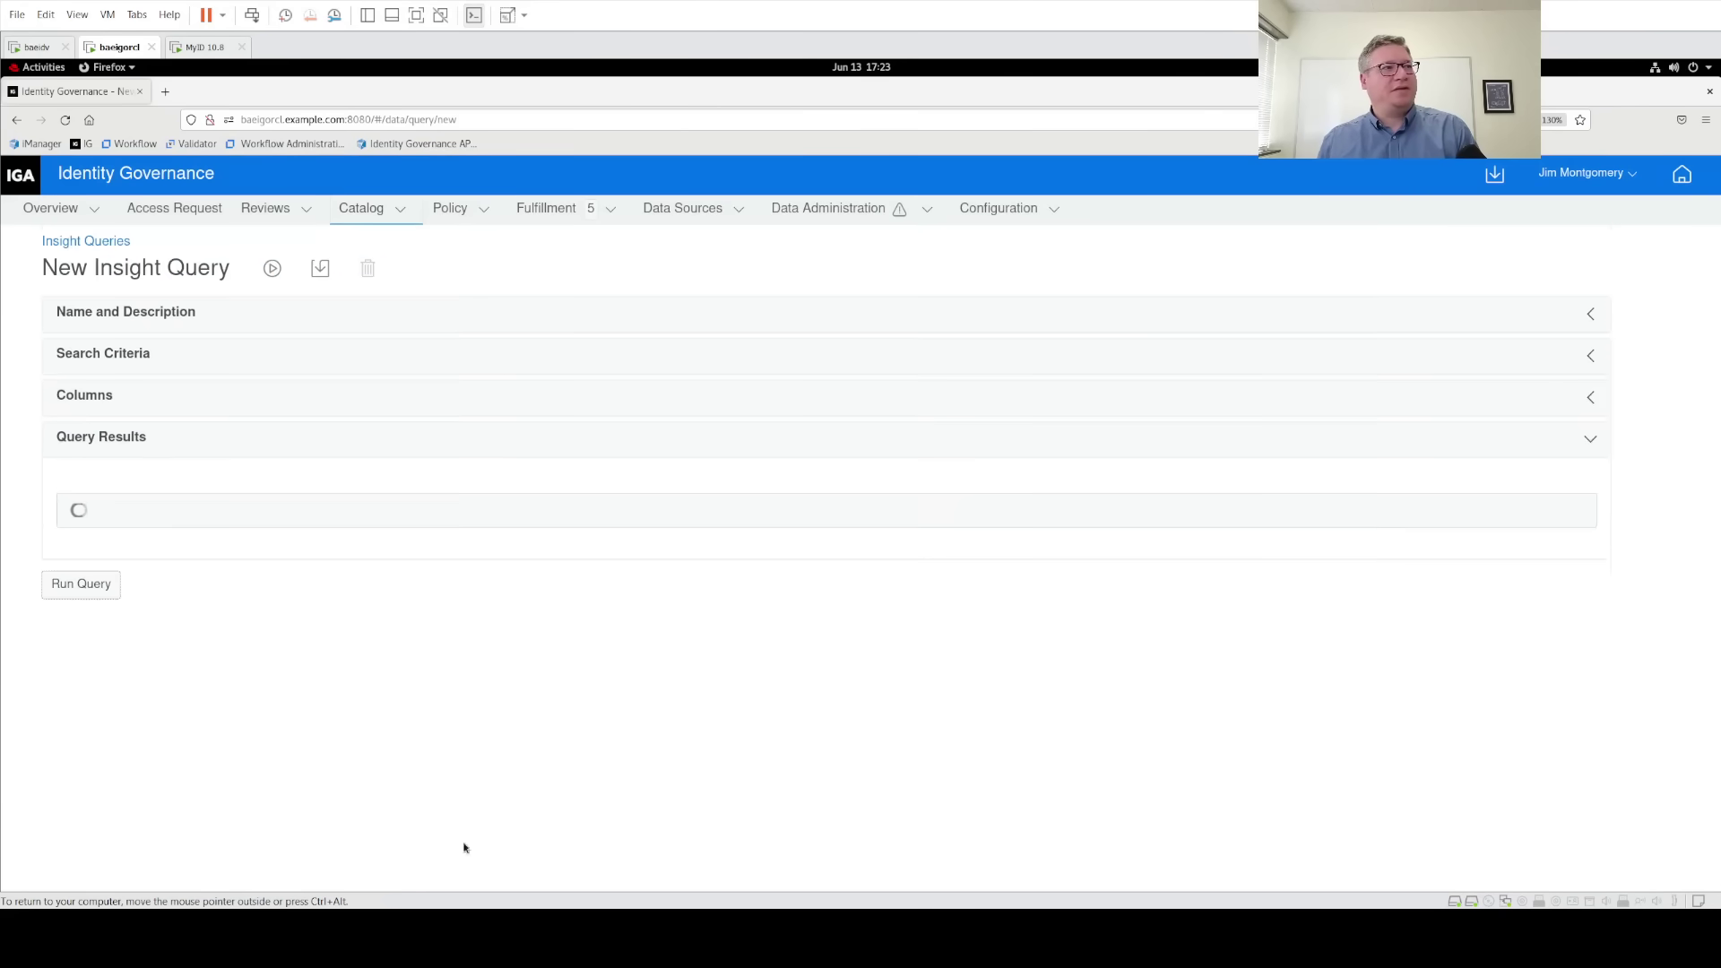